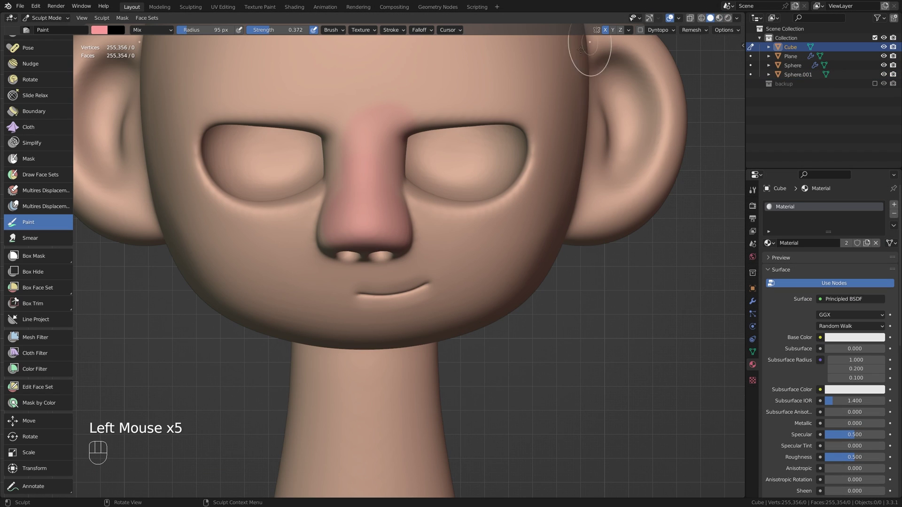
Paint pink blush onto the forehead and right cheek in Sculpt Mode.
left_click_drag(365, 101, 383, 126)
middle_click_drag(353, 238, 319, 161)
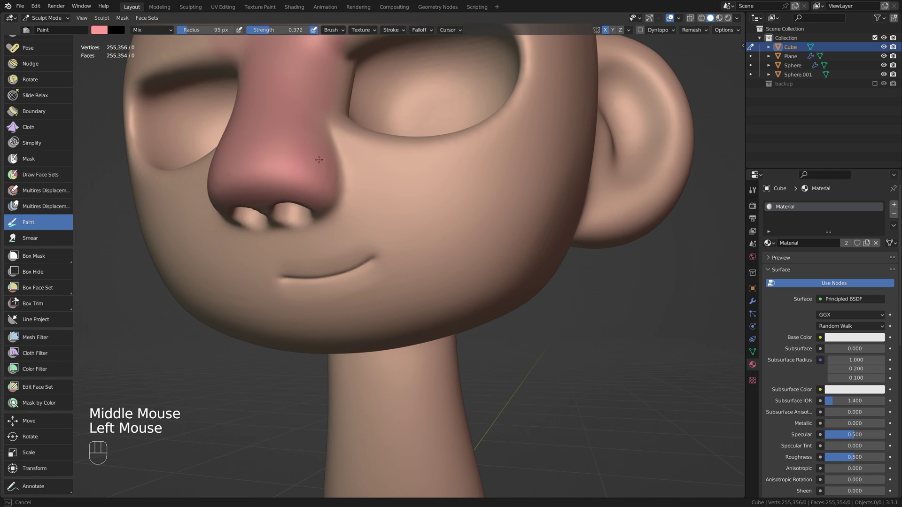
scroll(319, 128, "down", 3)
mouse_move(395, 202)
left_mouse_down()
mouse_move(414, 206)
mouse_move(387, 203)
left_mouse_up()
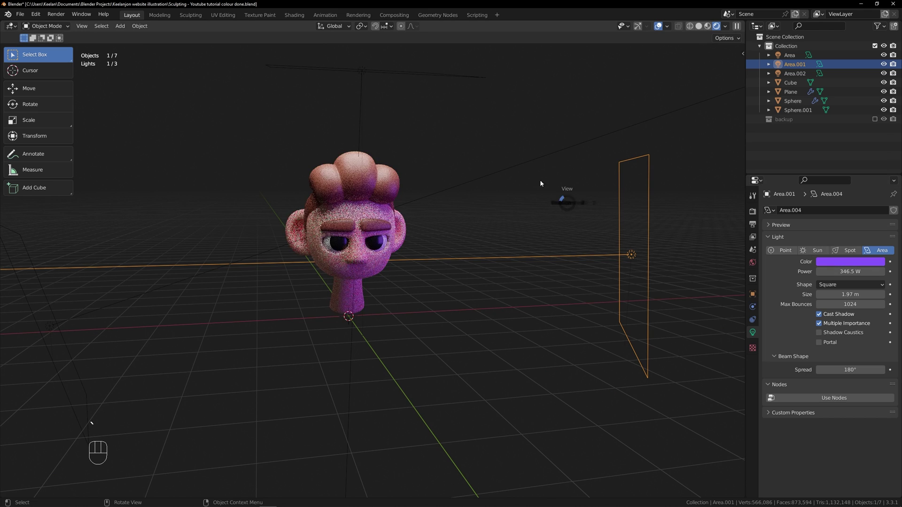
Make the left area light cyan at 81.4 W, then rotate and move it.
left_click(146, 283)
left_click(851, 262)
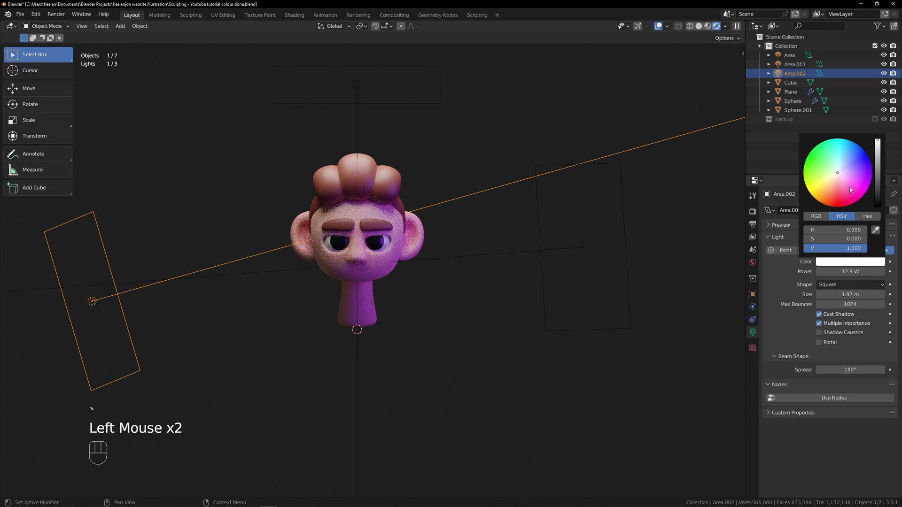
left_click_drag(851, 190, 818, 162)
left_click_drag(850, 271, 877, 271)
key("r")
left_click(457, 276)
key("g")
left_click(685, 260)
Change the left area light's colour from cyan to red.
scroll(685, 260, "up", 2)
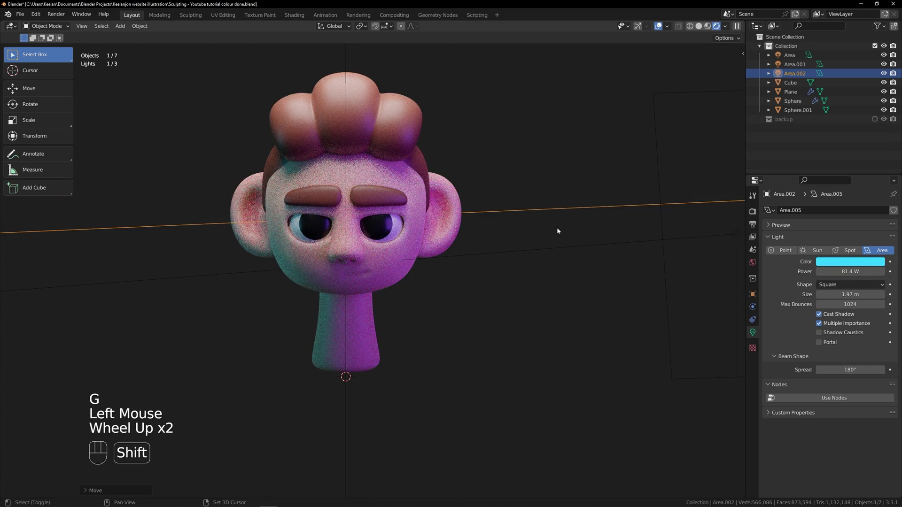
middle_click_drag(558, 230, 569, 232, "shift")
left_click(850, 261)
left_click_drag(843, 148, 833, 200)
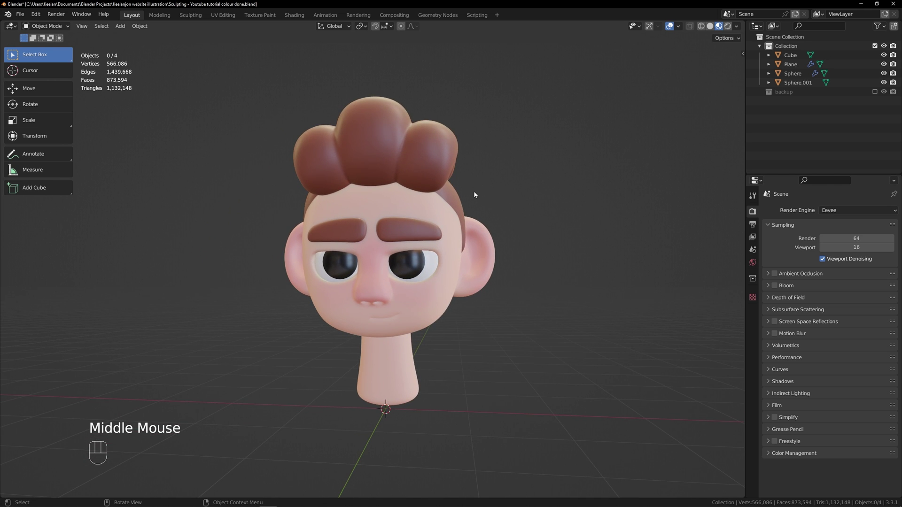
scroll(486, 181, "down", 1)
scroll(486, 181, "up", 1)
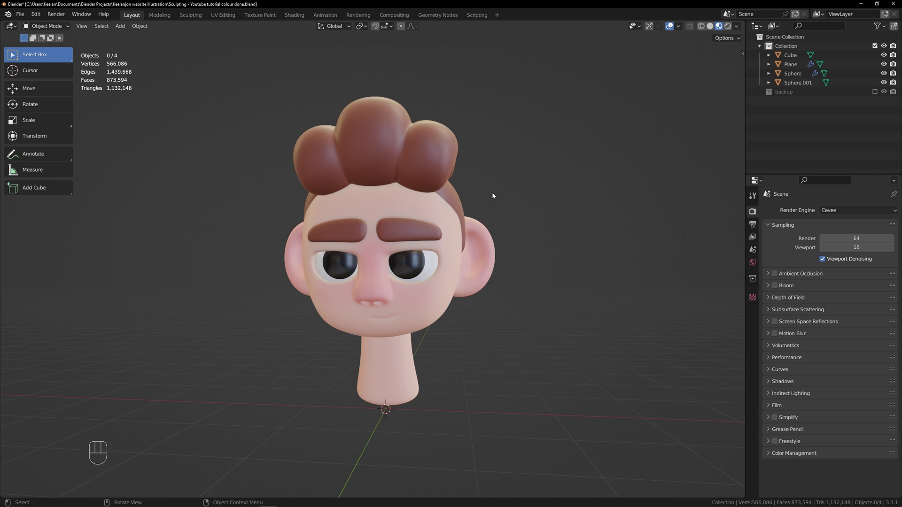
scroll(492, 191, "down", 1)
middle_click_drag(492, 192, 520, 190)
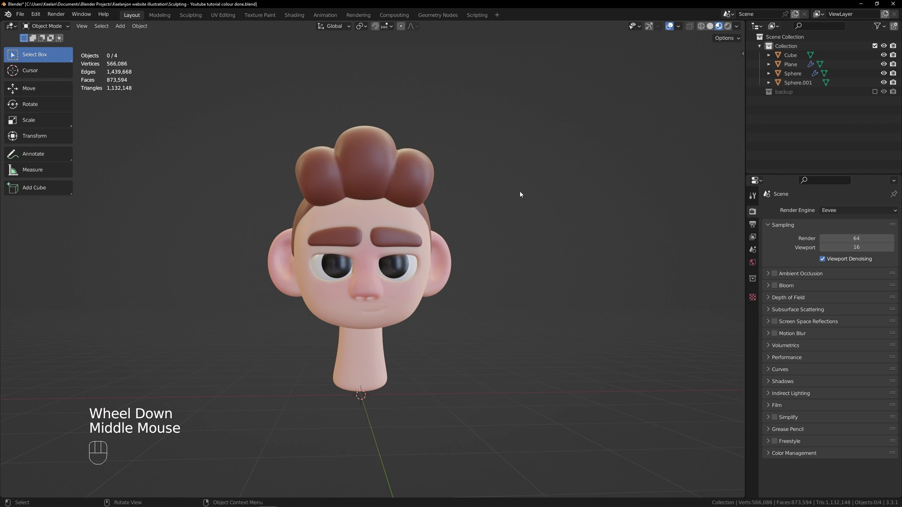
scroll(497, 197, "up", 1)
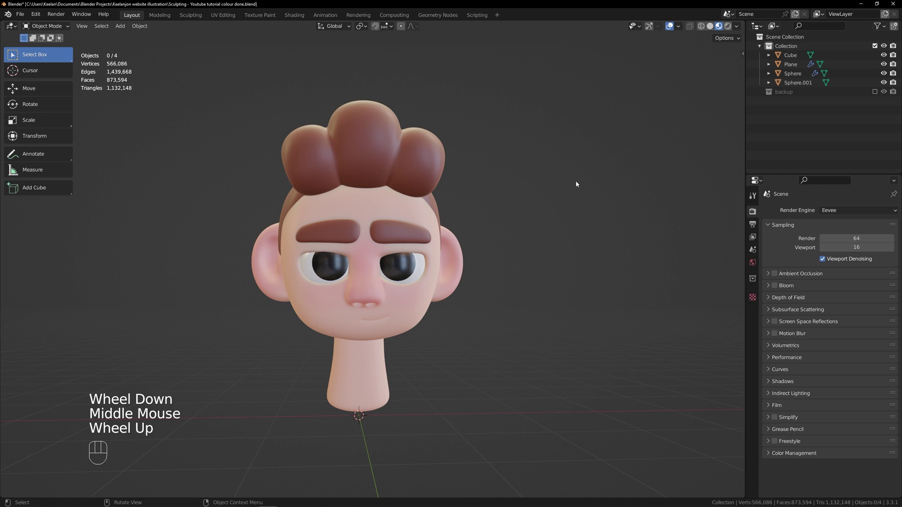
left_click(737, 28)
left_click(748, 89)
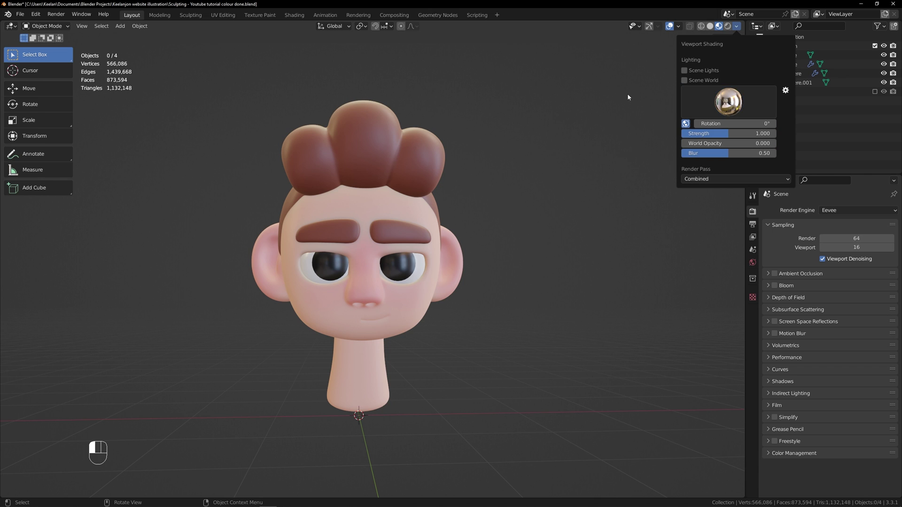
Switch the viewport to Rendered shading and orbit around the head.
left_click(729, 27)
scroll(541, 228, "down", 2)
middle_click_drag(542, 229, 568, 224)
scroll(570, 246, "up", 2)
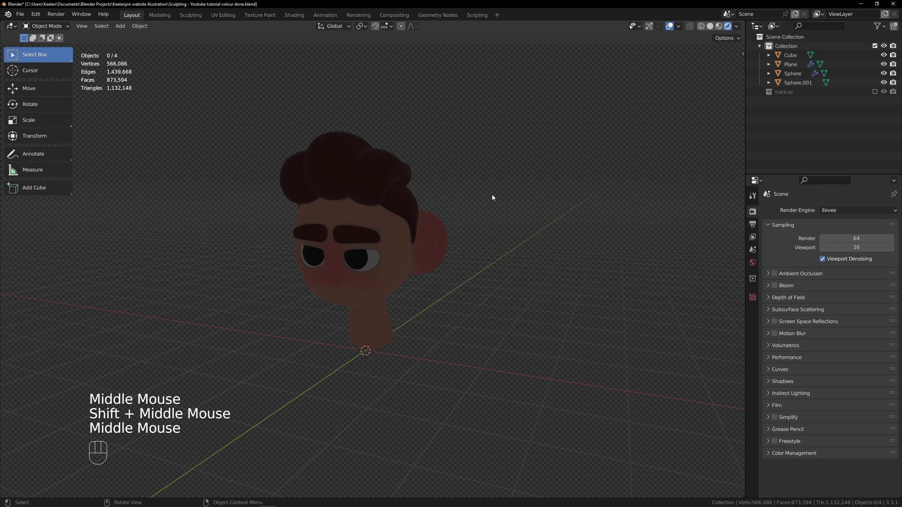
Bring up the Shift+A Add menu and go to its Light submenu.
left_click(120, 26)
key("shift+a")
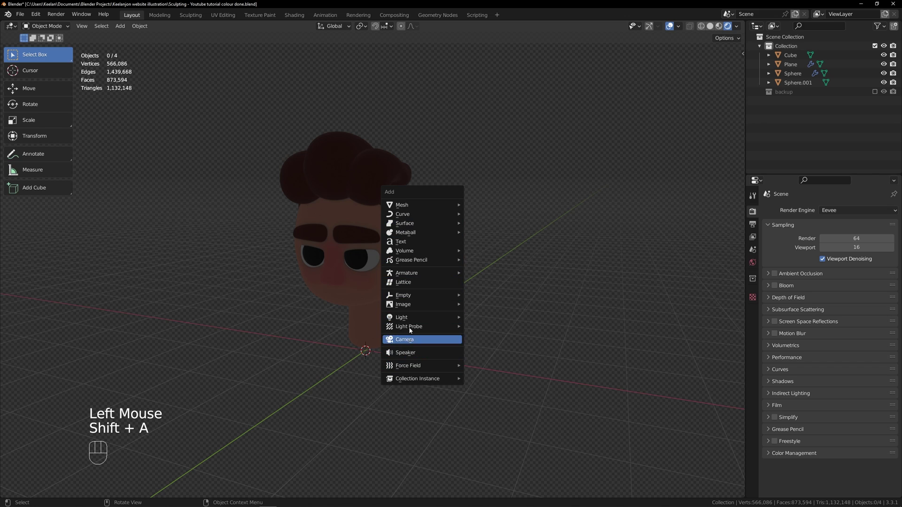
mouse_move(404, 319)
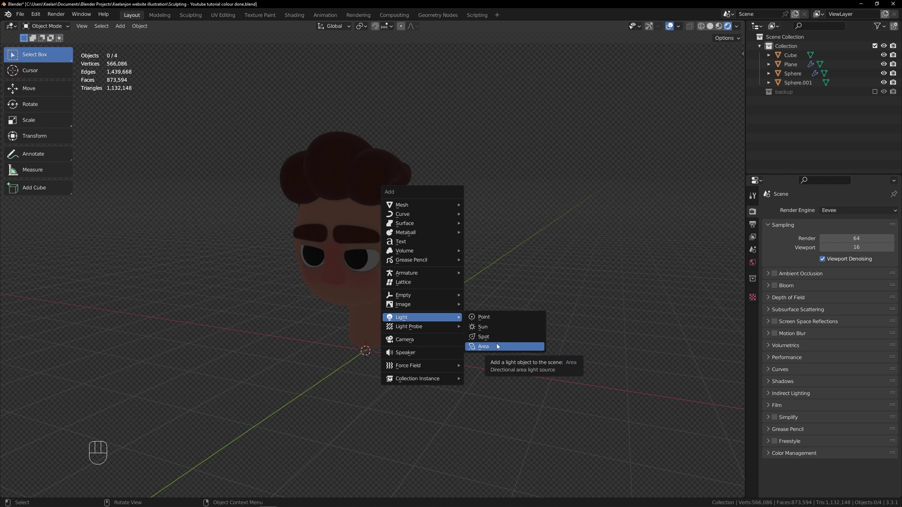
Add an area light at the base of the head.
left_click(476, 349)
scroll(472, 308, "down", 2)
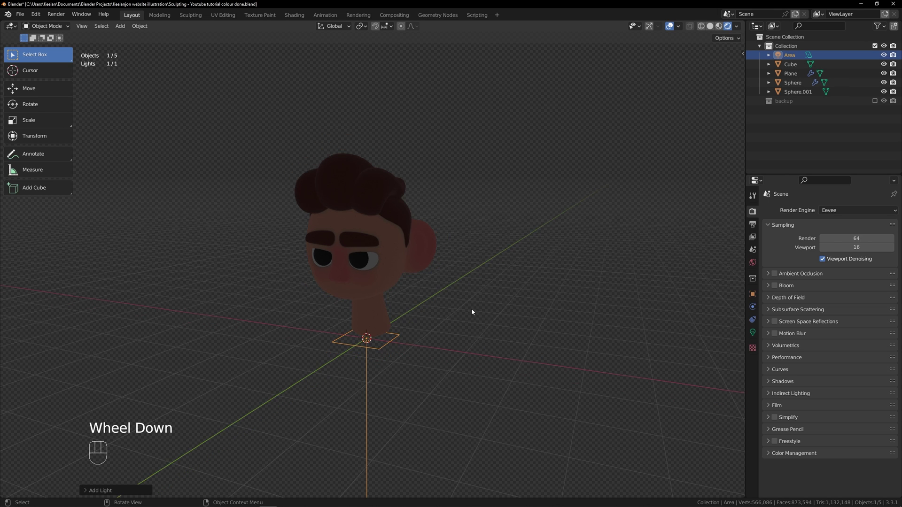
middle_click_drag(472, 308, 441, 323)
scroll(441, 308, "up", 1)
scroll(413, 338, "down", 2)
scroll(472, 302, "up", 3)
Raise the area light straight up along Z, high above the head.
key("g")
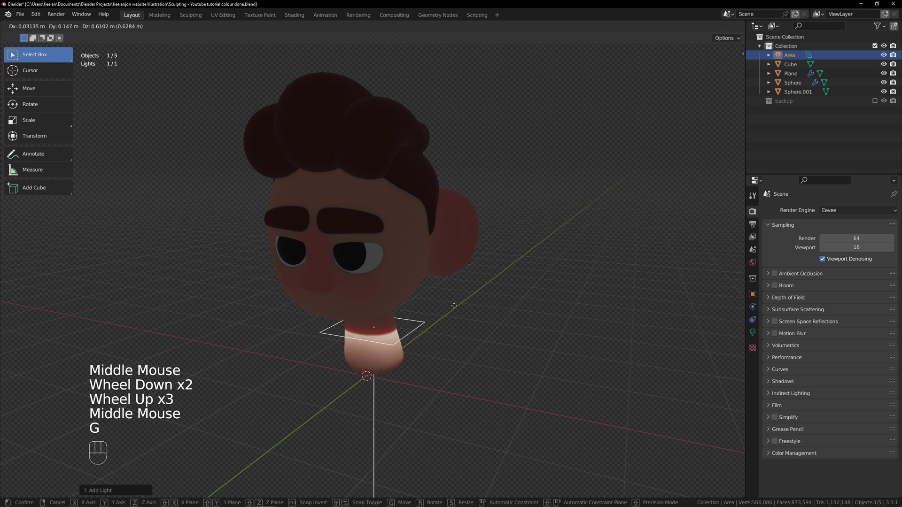
key("z")
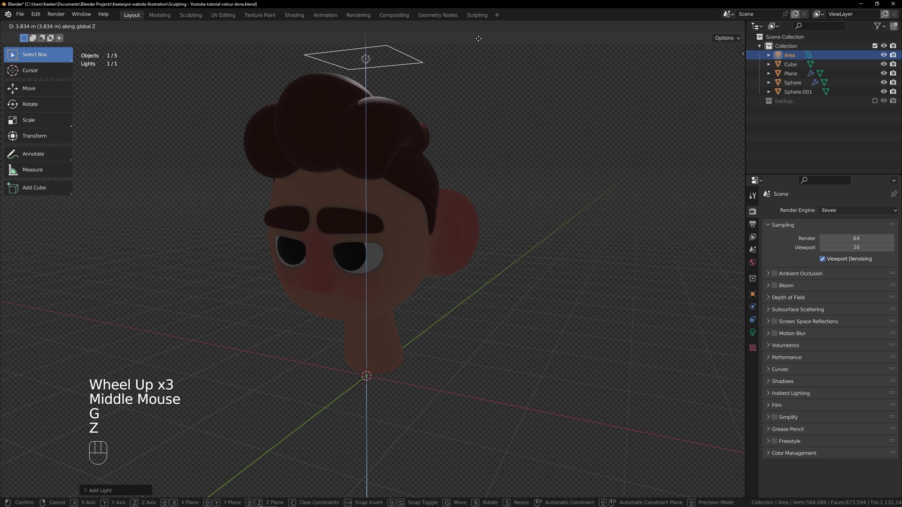
left_click(478, 491)
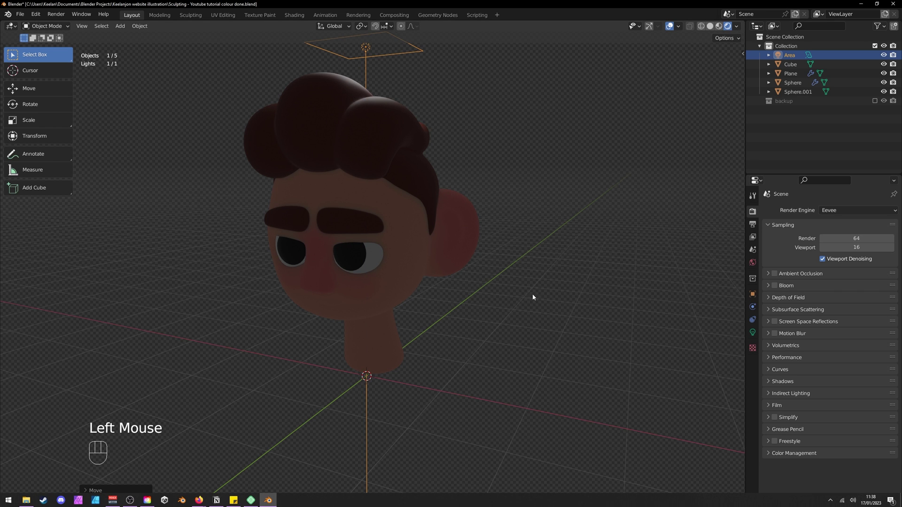
key("grave")
scroll(445, 209, "down", 1)
middle_click_drag(445, 209, 444, 263, "shift")
scroll(443, 279, "down", 2)
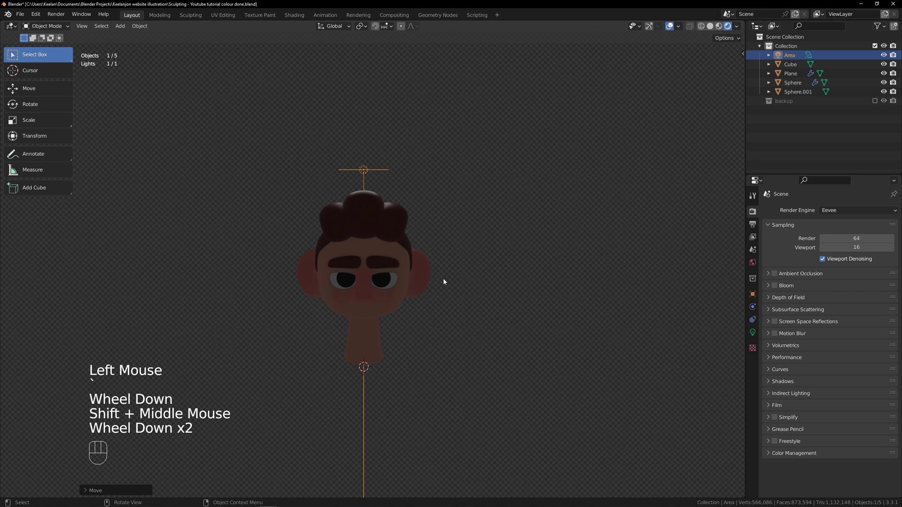
scroll(456, 312, "up", 1)
key("g")
key("z")
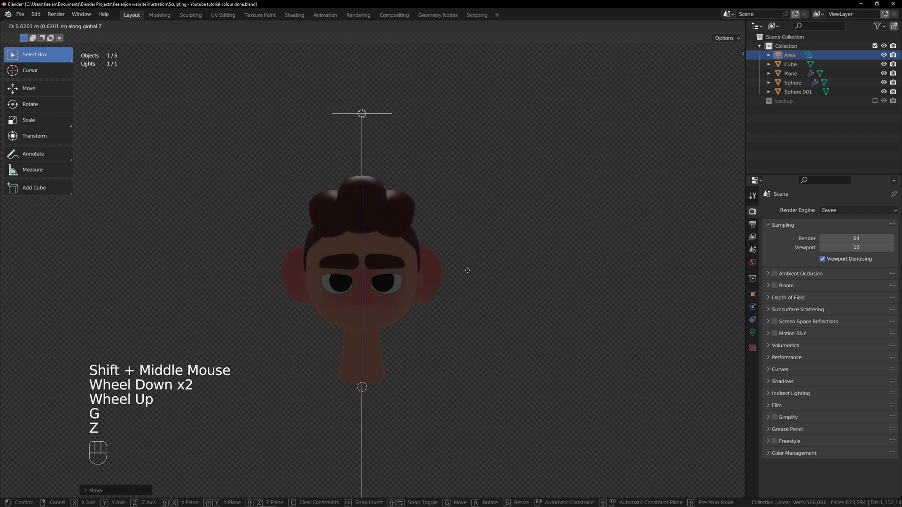
left_click(480, 263)
Scale the area light slightly larger and frame it with the head from the front.
middle_click_drag(479, 263, 499, 227)
key("s")
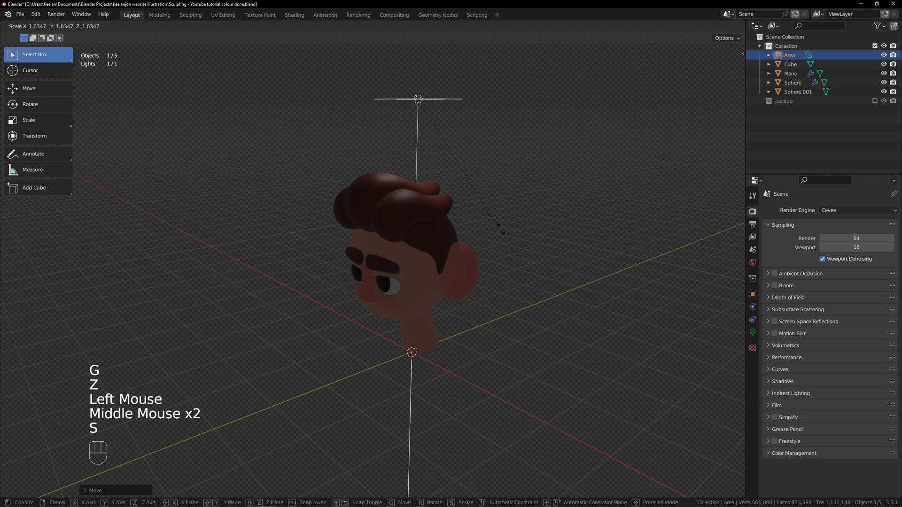
left_click(623, 241)
key("grave")
scroll(493, 191, "up", 2)
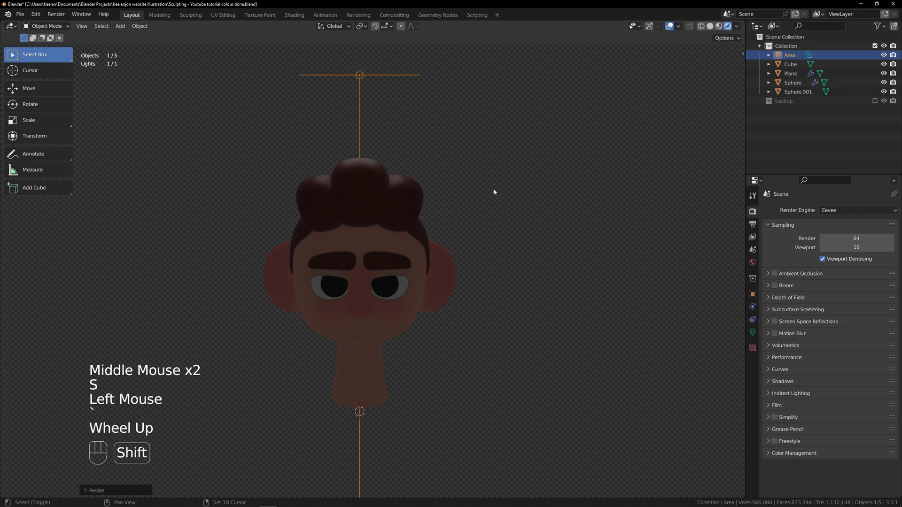
middle_click_drag(494, 191, 540, 227, "shift")
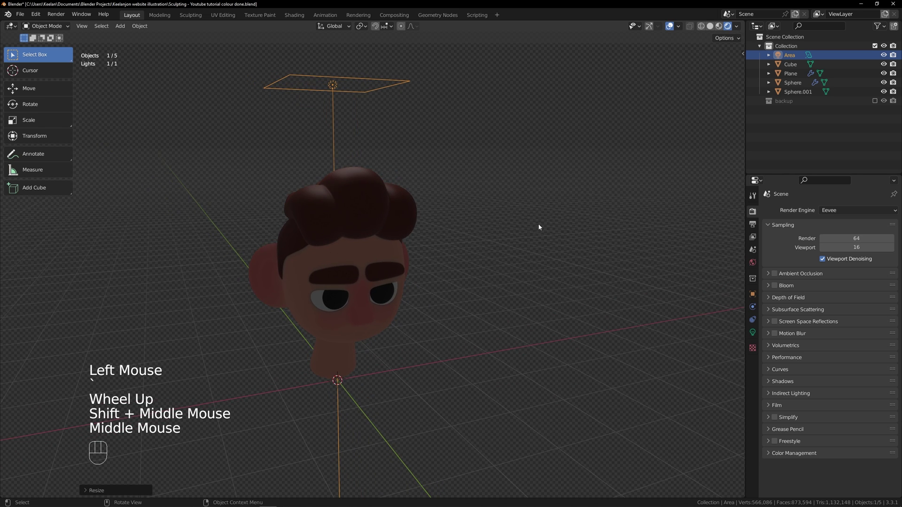
Set the area light's Power to 61.3 W and Size to 1.97 m.
left_click(753, 332)
middle_click_drag(635, 322, 646, 311, "shift")
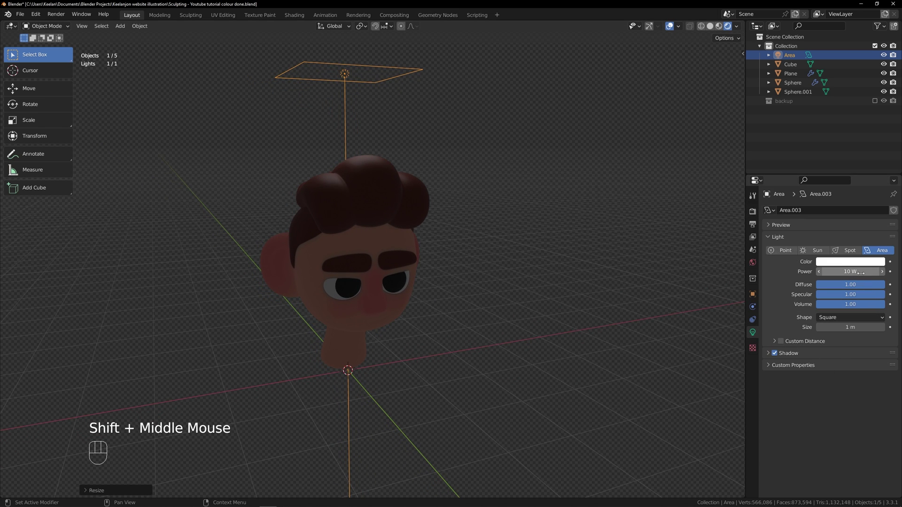
left_click_drag(850, 272, 883, 272)
scroll(712, 247, "down", 1)
middle_click_drag(712, 247, 543, 193)
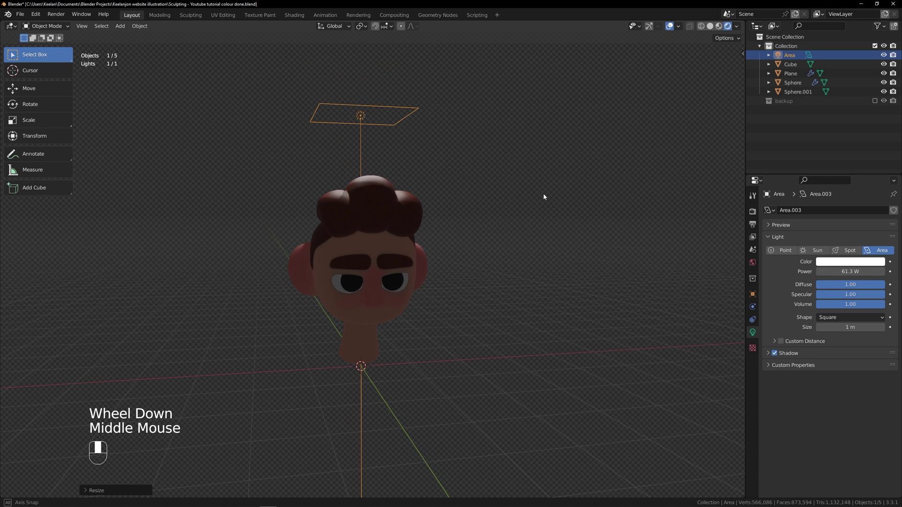
left_click_drag(869, 327, 885, 327)
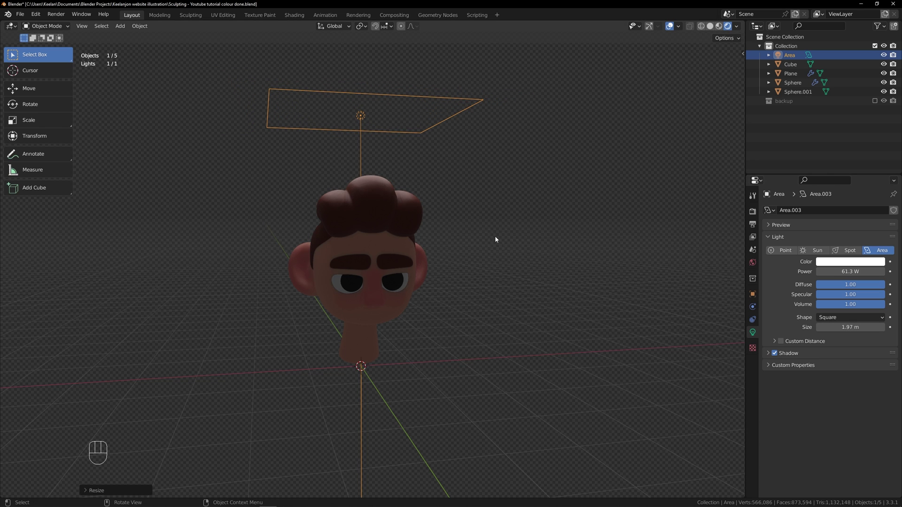
middle_click_drag(495, 236, 382, 193)
scroll(304, 210, "up", 1)
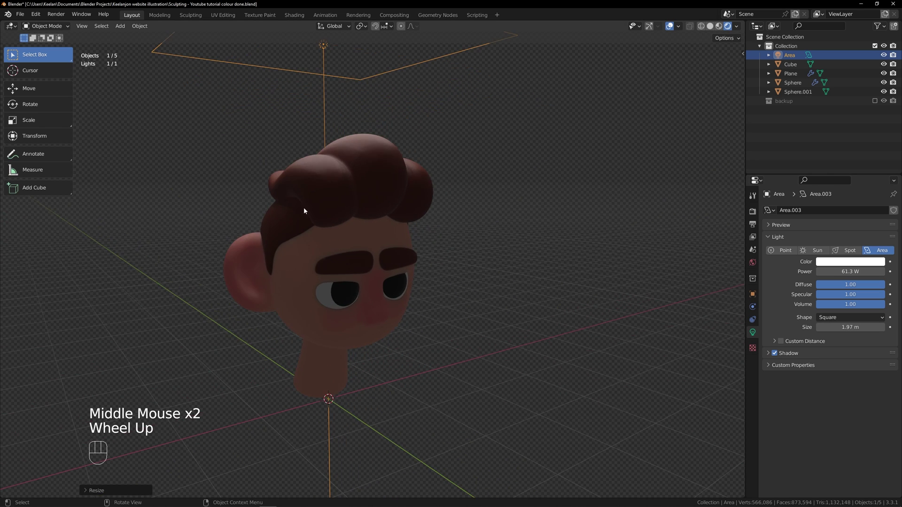
Set the Render Engine to Cycles with the GPU Compute device.
left_click(752, 213)
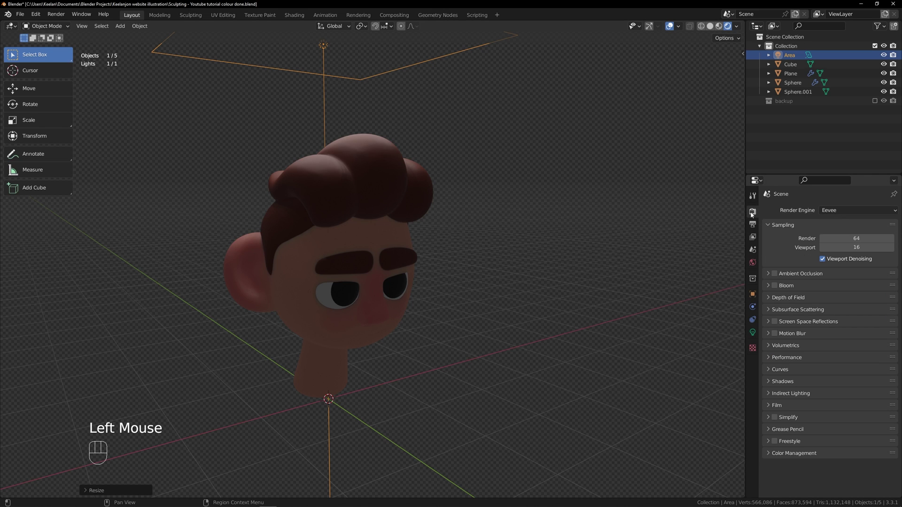
left_click(840, 211)
left_click(841, 211)
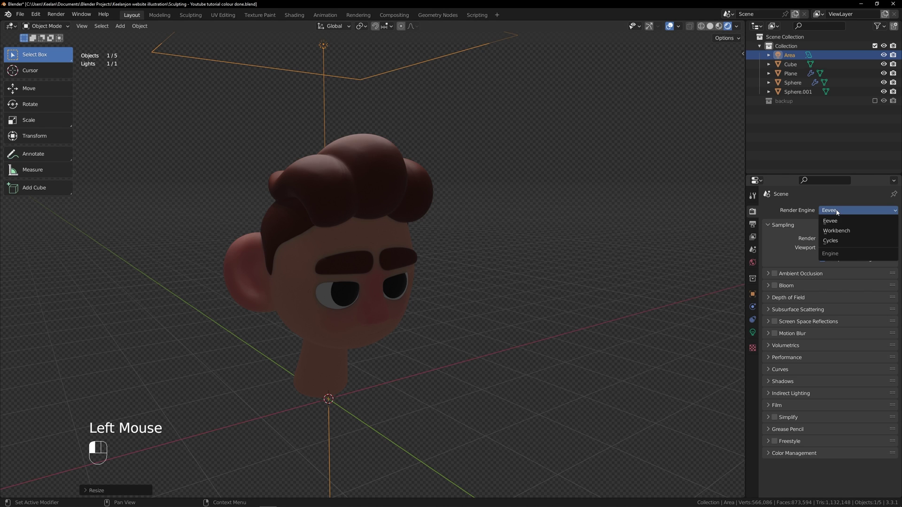
left_click(878, 249)
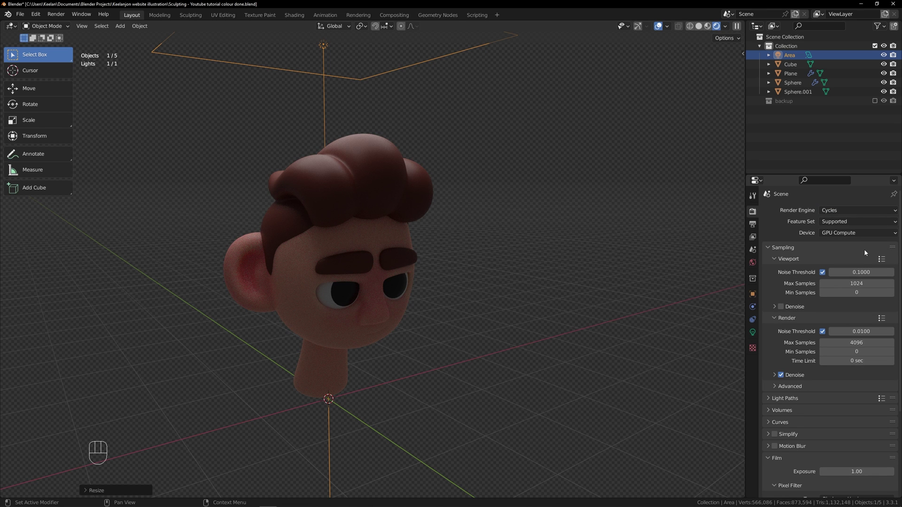
left_click(844, 235)
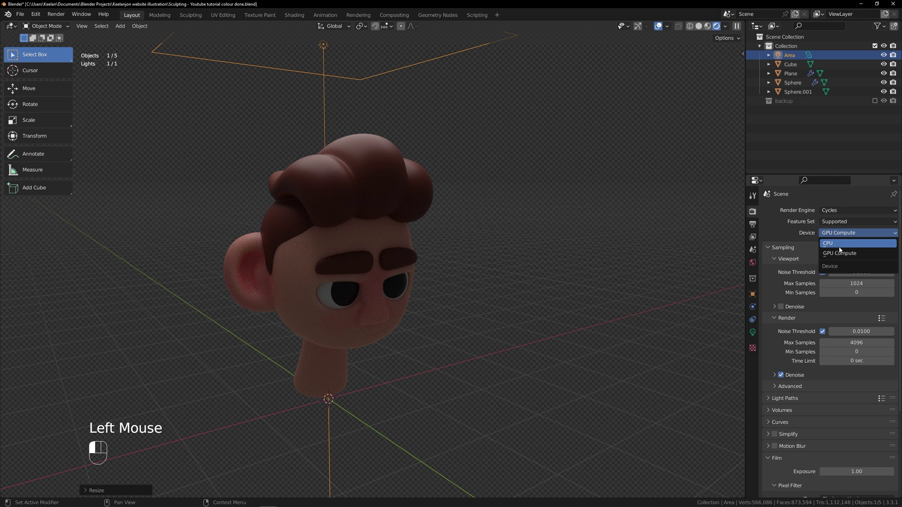
left_click(849, 253)
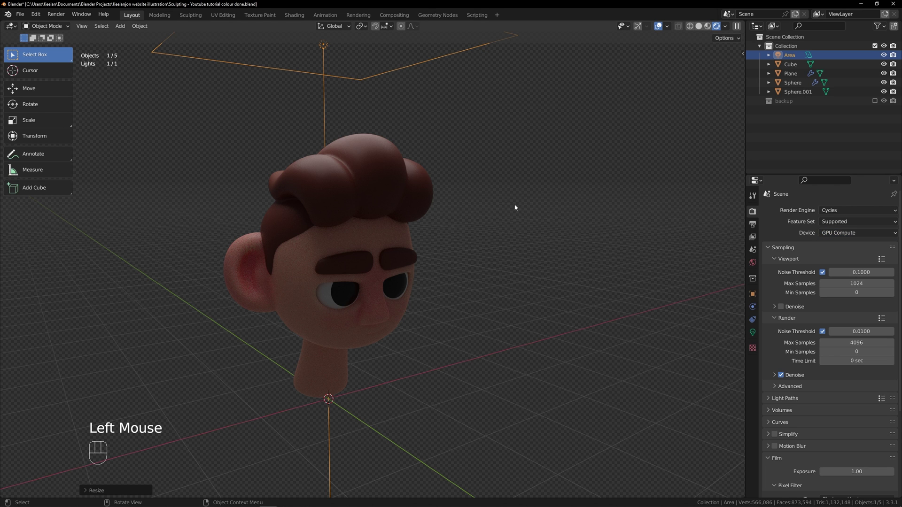
scroll(516, 205, "down", 2)
middle_click_drag(515, 206, 424, 187)
scroll(424, 187, "up", 2)
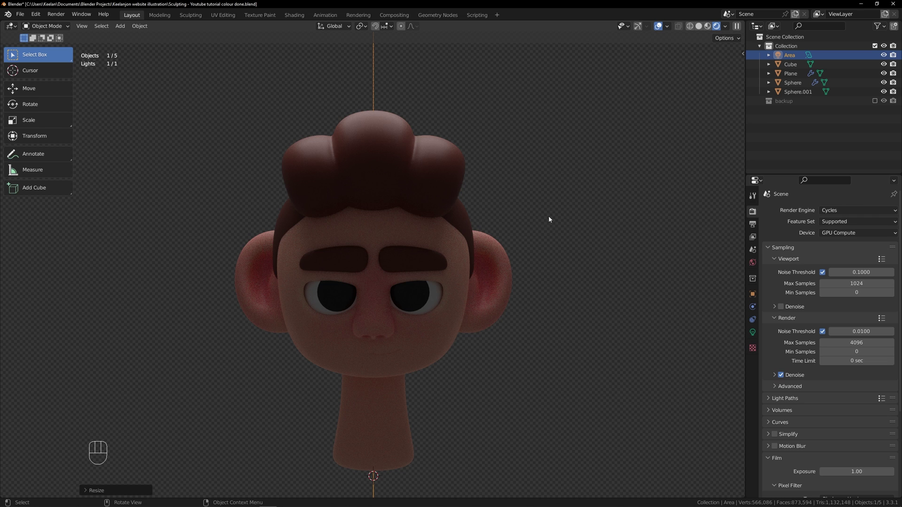
Use Adjust Light Power to raise the area light from 61.3 W to 256.3 W.
scroll(493, 192, "down", 2)
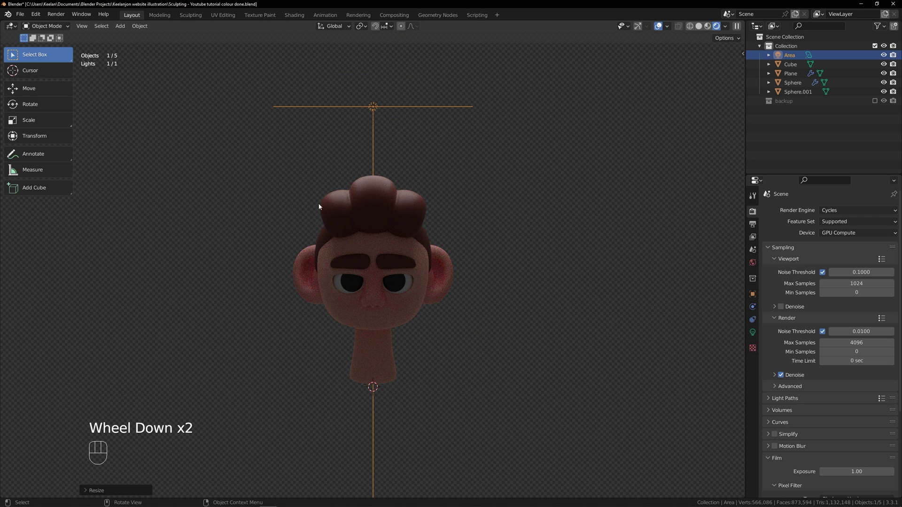
scroll(414, 180, "up", 1)
middle_click_drag(530, 280, 511, 272)
key("grave")
scroll(366, 123, "down", 1)
scroll(376, 136, "up", 1)
right_click(395, 148)
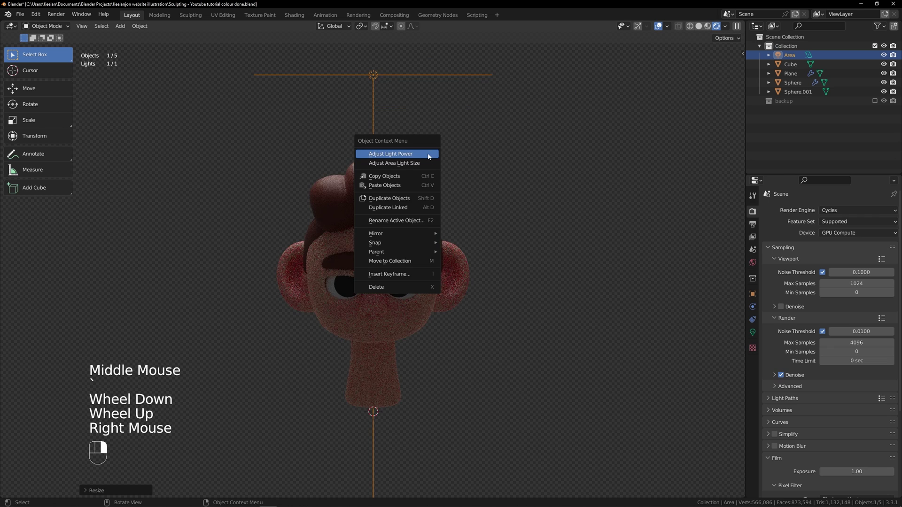
left_click(753, 333)
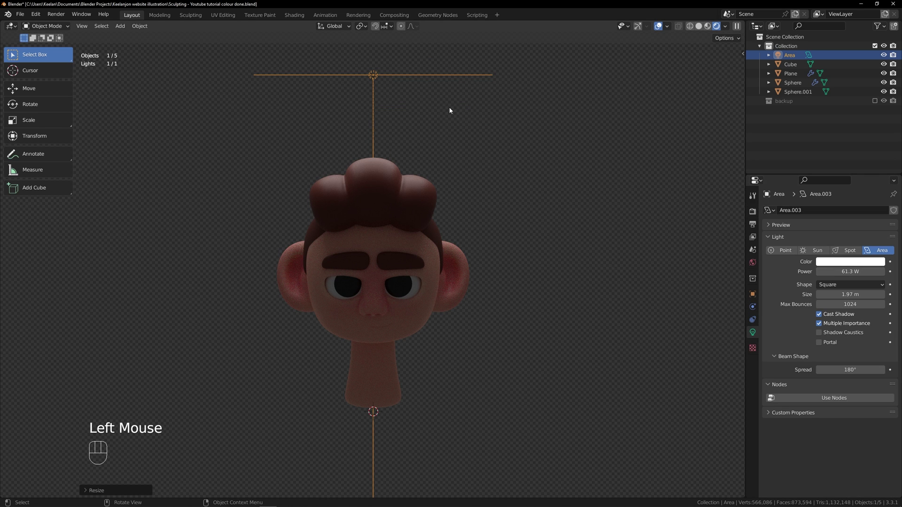
right_click(442, 134)
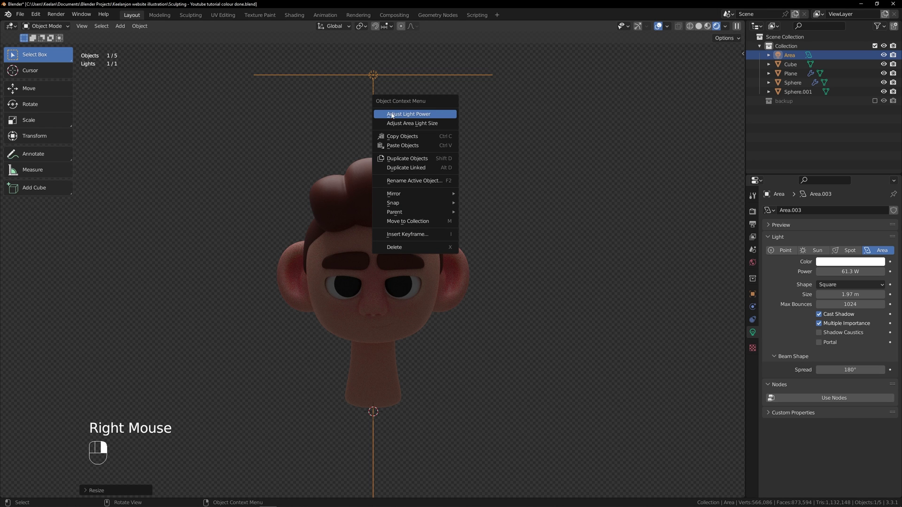
left_click(432, 115)
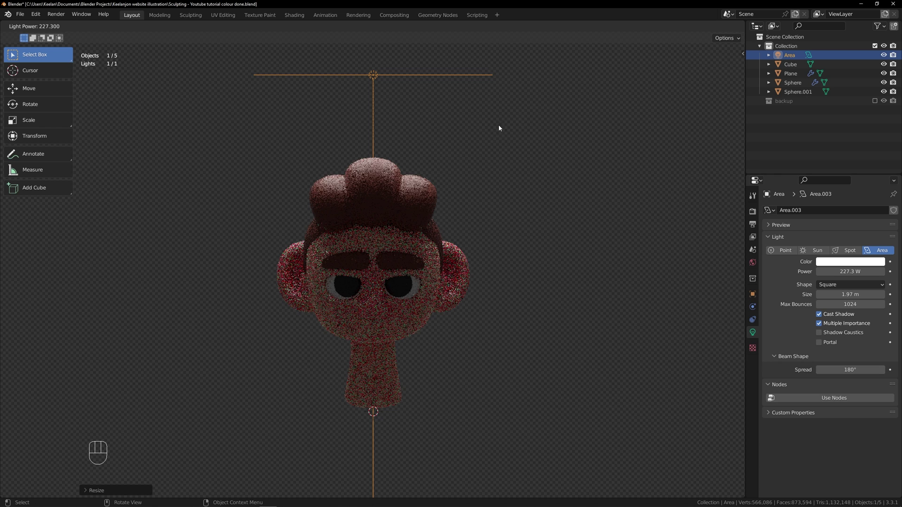
mouse_move(470, 129)
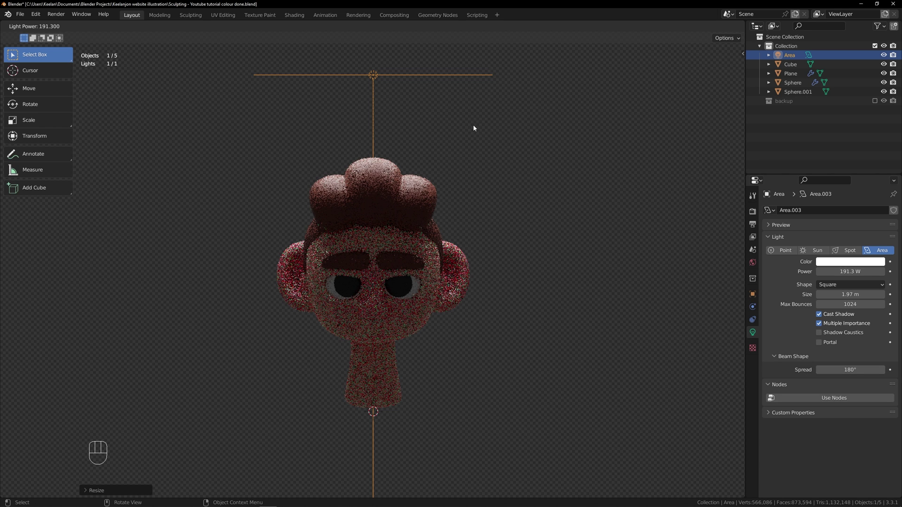
left_click(501, 129)
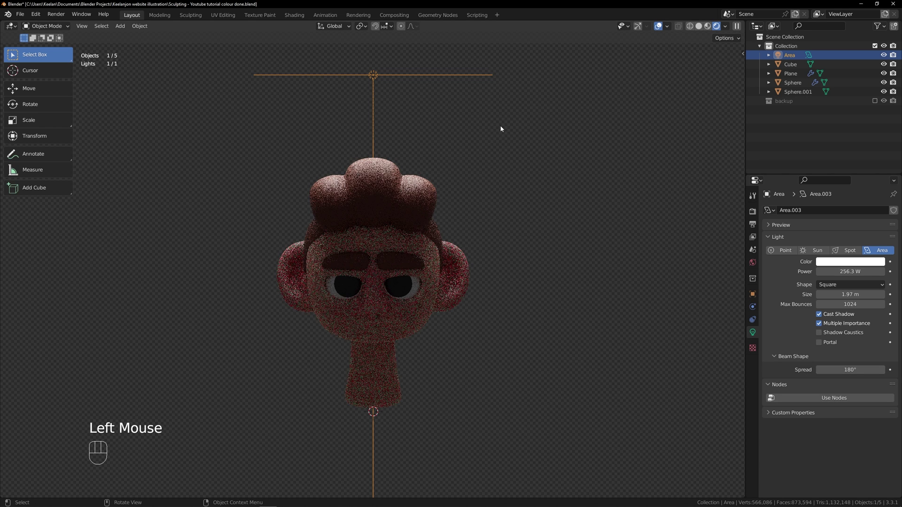
Orbit around the head to inspect the lighting and settle on a side view.
middle_click_drag(558, 197, 463, 252)
scroll(472, 195, "down", 2)
scroll(352, 201, "up", 3)
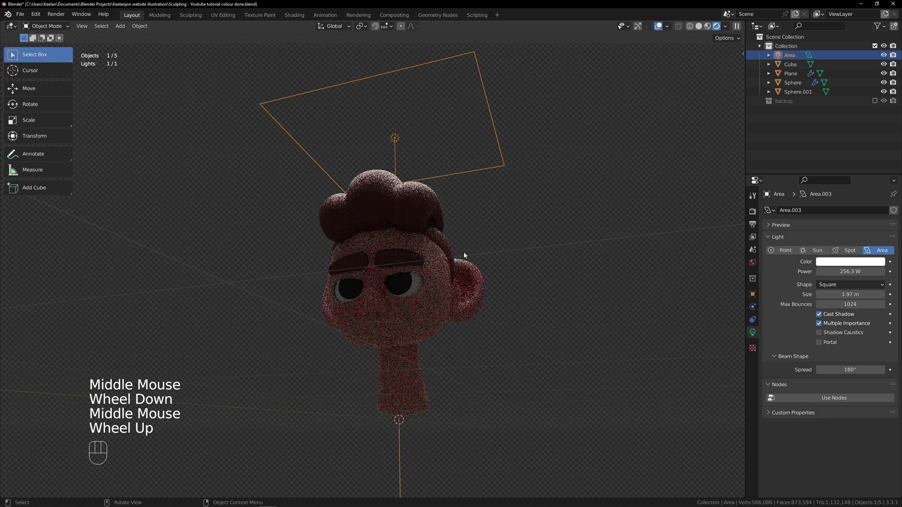
middle_click_drag(348, 203, 389, 250)
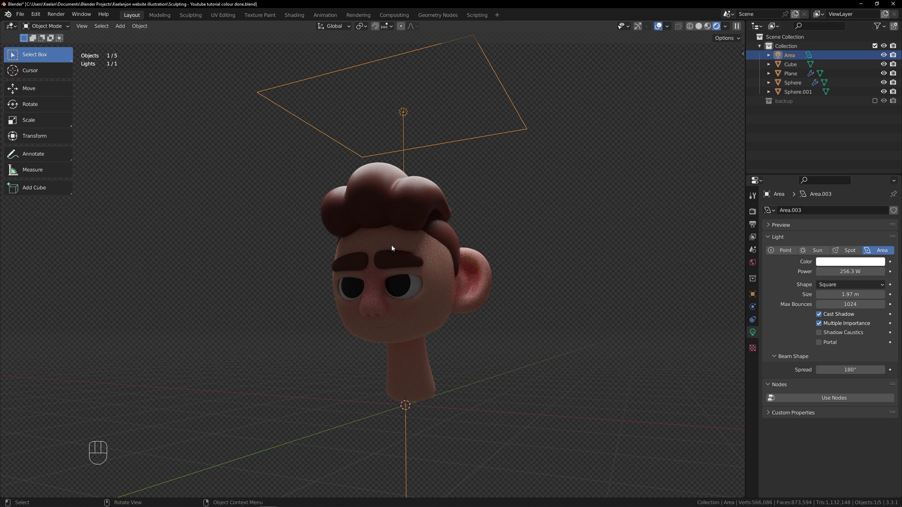
scroll(415, 290, "up", 2)
middle_click_drag(415, 289, 360, 293)
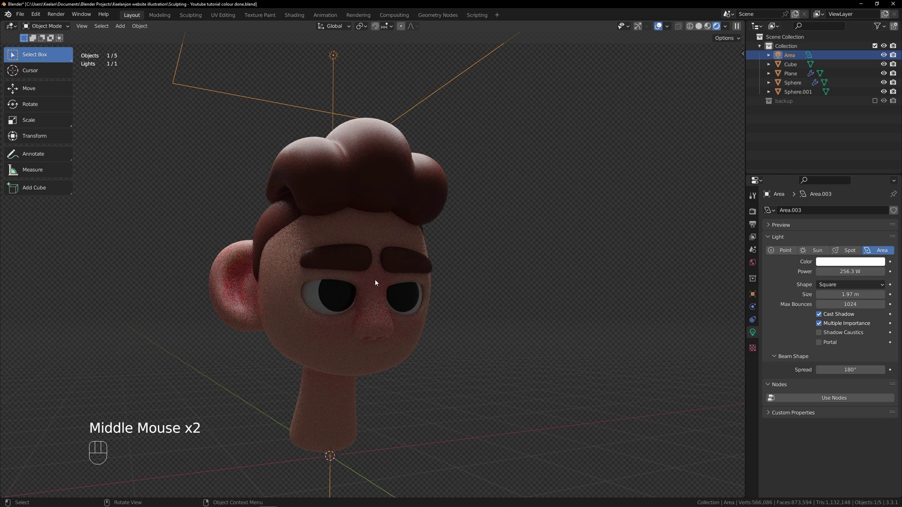
scroll(461, 240, "down", 1)
middle_click_drag(461, 240, 398, 251)
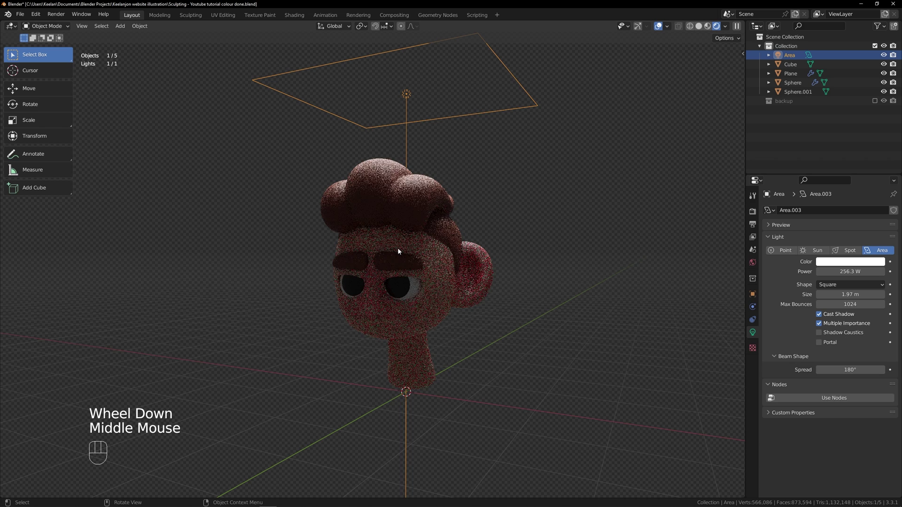
key("grave")
left_click(480, 219)
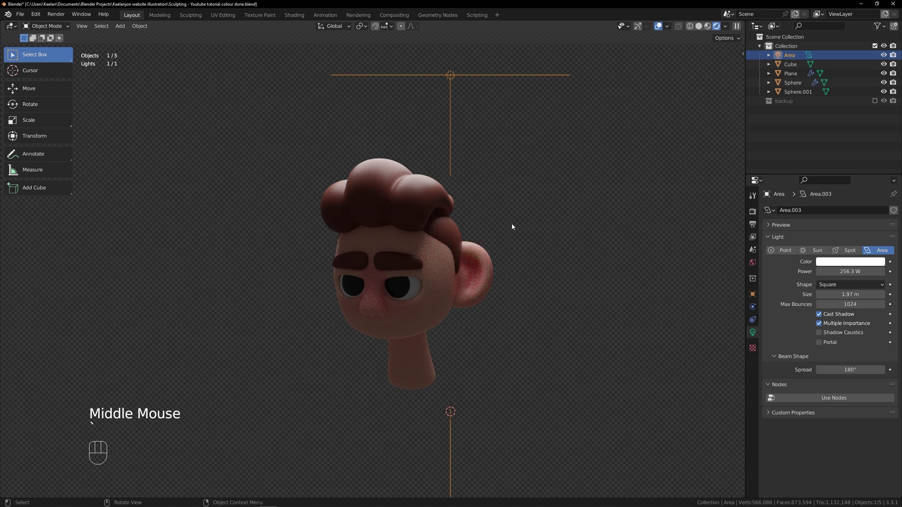
scroll(484, 210, "down", 1)
scroll(485, 207, "up", 1)
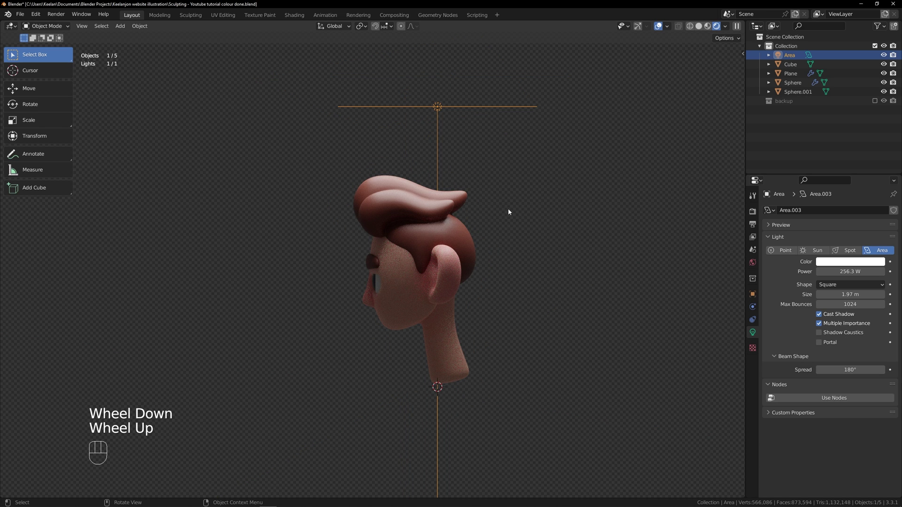
Move, tilt and reposition the area light from the side view.
key("g")
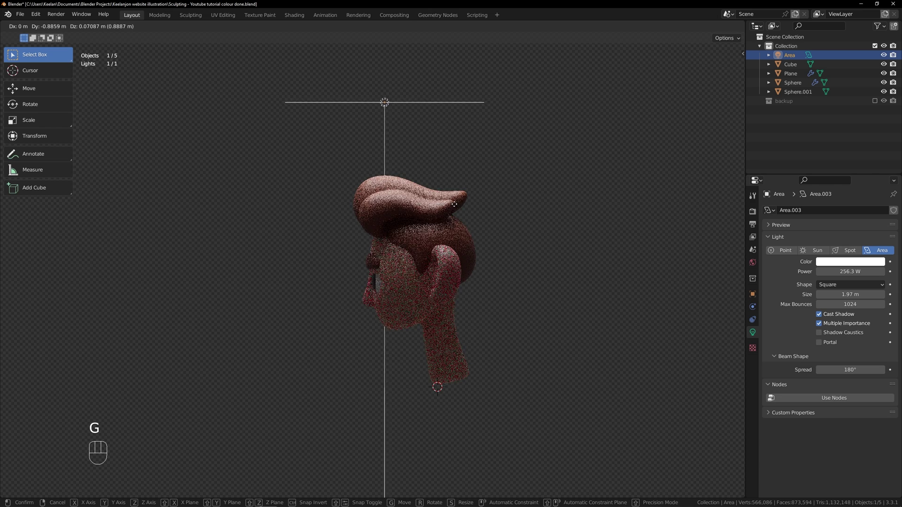
left_click(451, 205)
key("r")
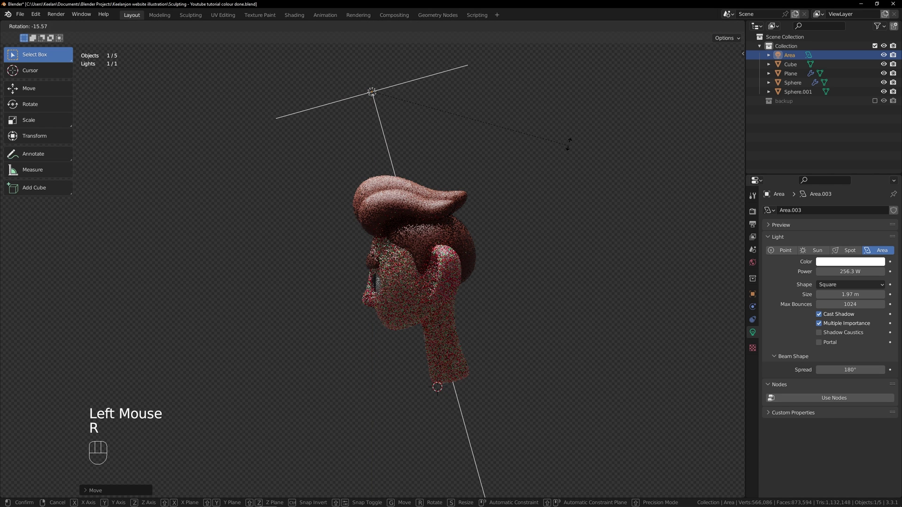
left_click(546, 148)
key("g")
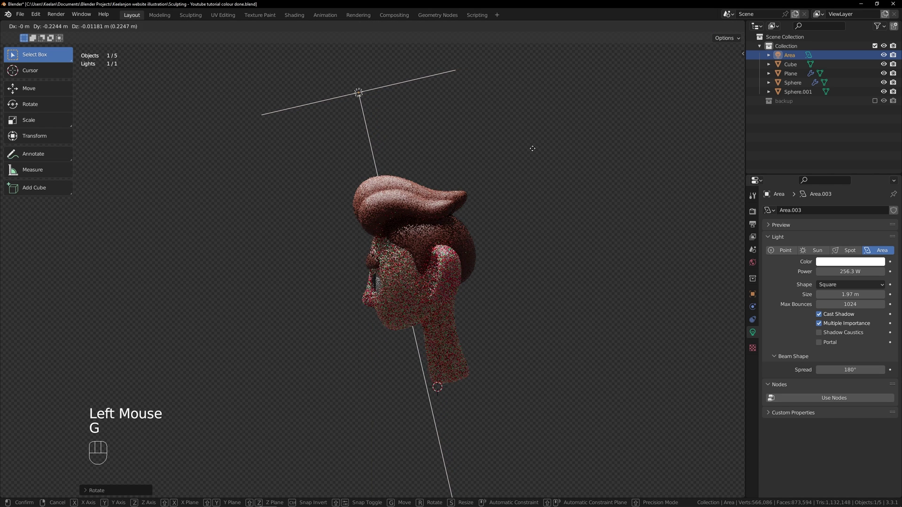
left_click(528, 151)
Shift the area light along the Y axis from an angled view.
key("grave")
left_click(472, 112)
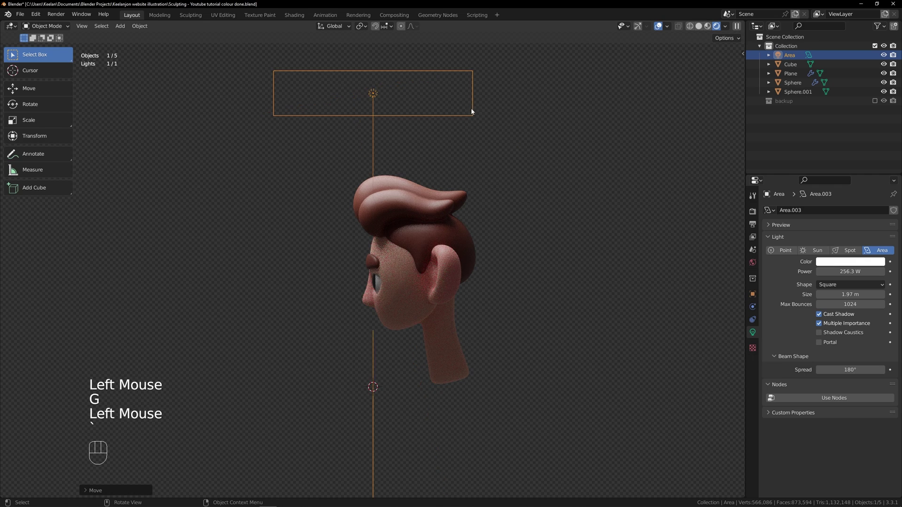
scroll(496, 220, "up", 2)
scroll(443, 266, "up", 2)
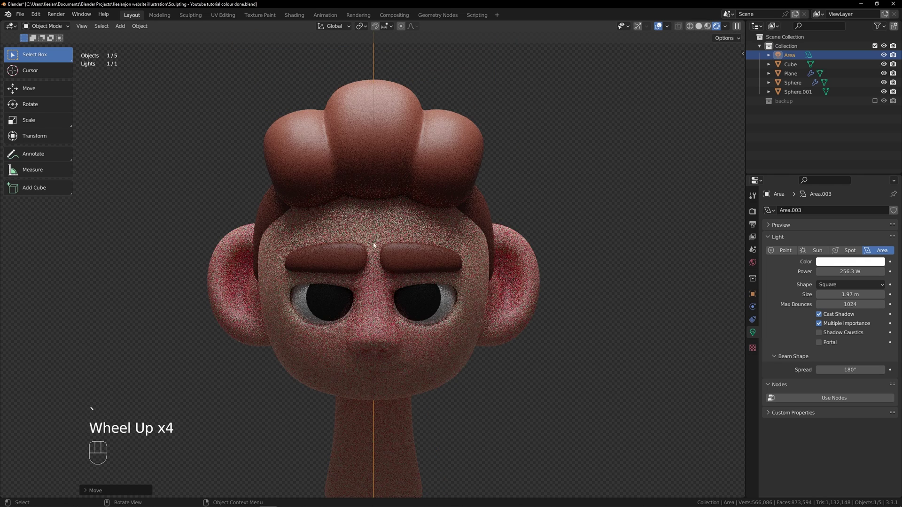
scroll(479, 238, "down", 2)
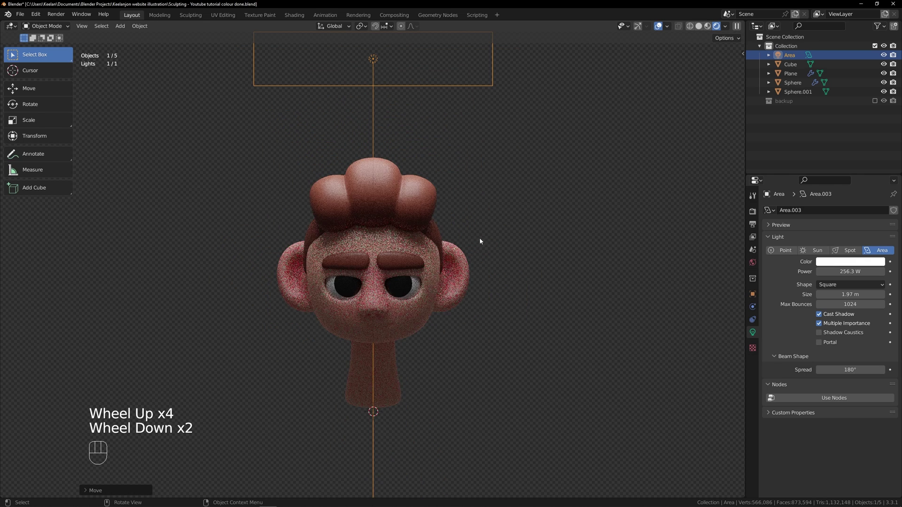
middle_click_drag(555, 215, 517, 221)
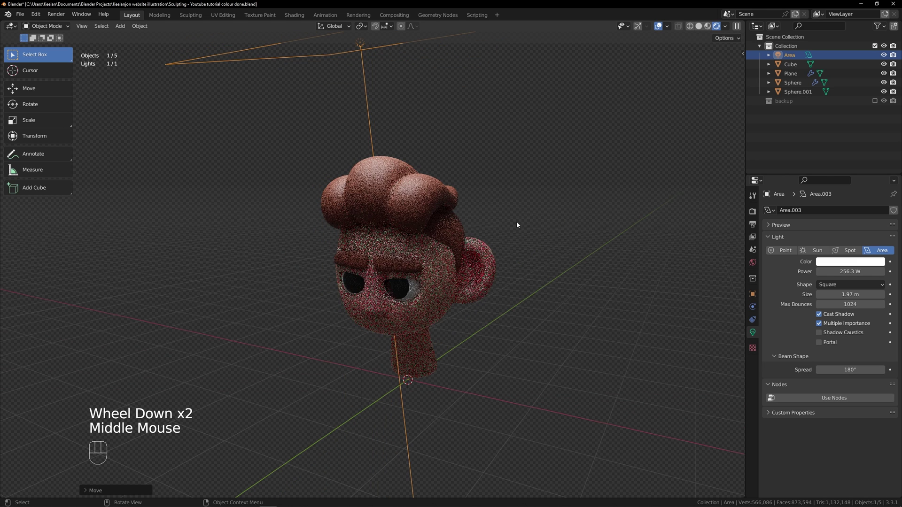
key("g")
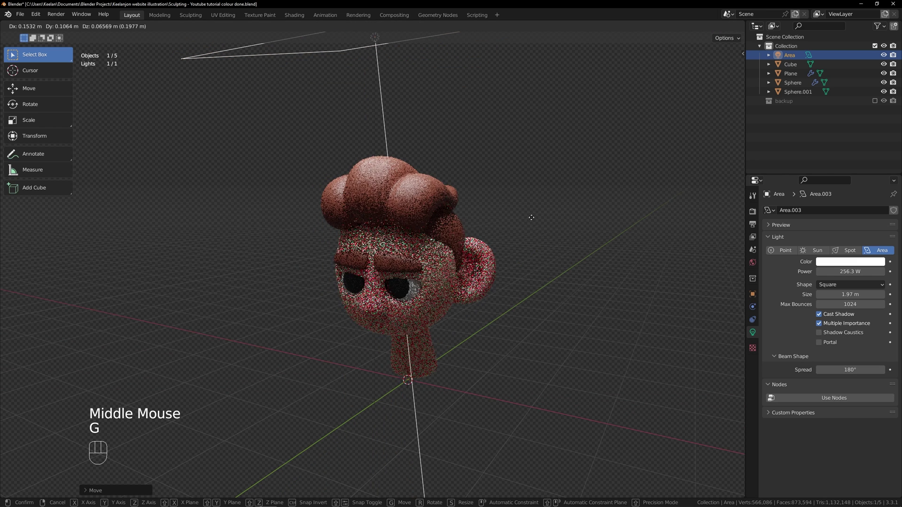
key("y")
left_click(507, 221)
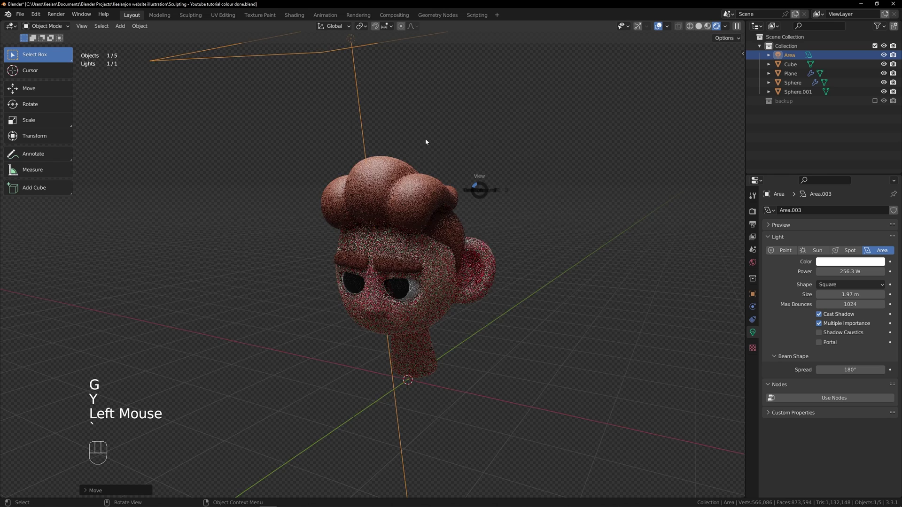
Raise the area light's power to 426.3 W and frame the head and light.
key("grave")
scroll(348, 283, "up", 2)
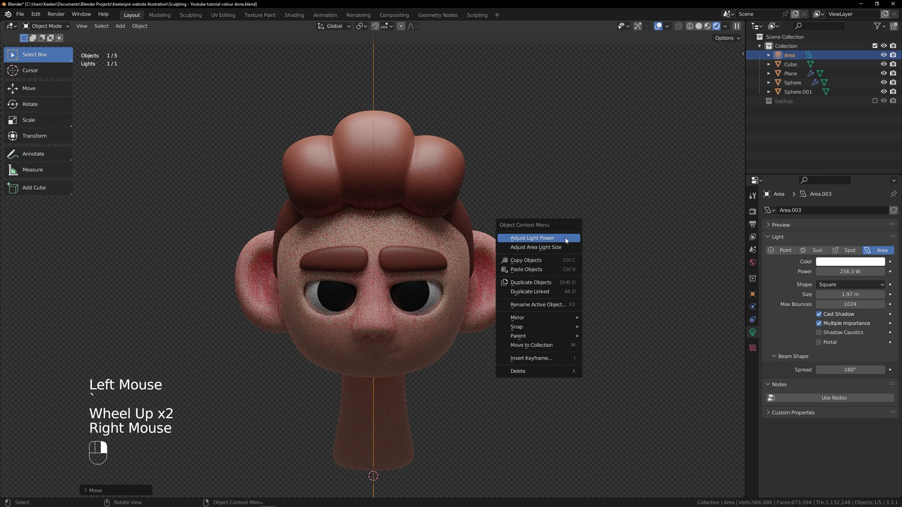
left_click(541, 239)
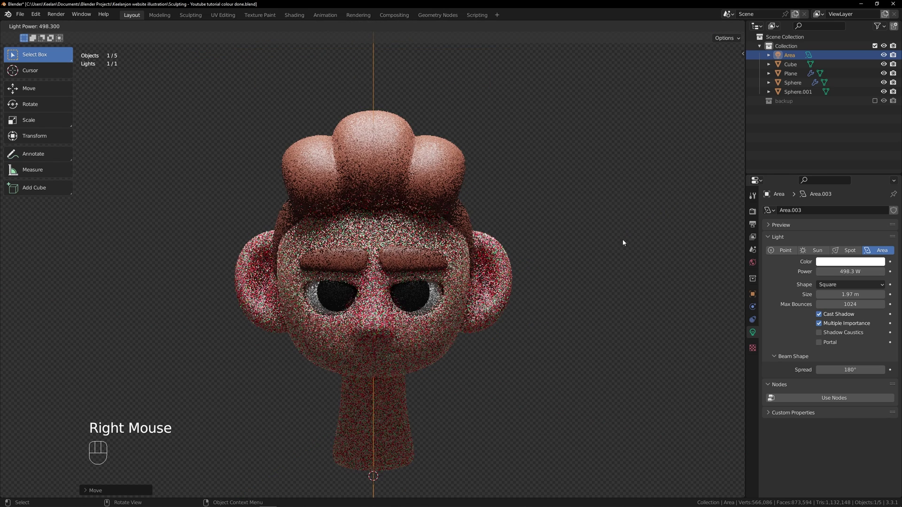
left_click(600, 239)
scroll(548, 260, "down", 5)
middle_click_drag(548, 260, 529, 247, "shift")
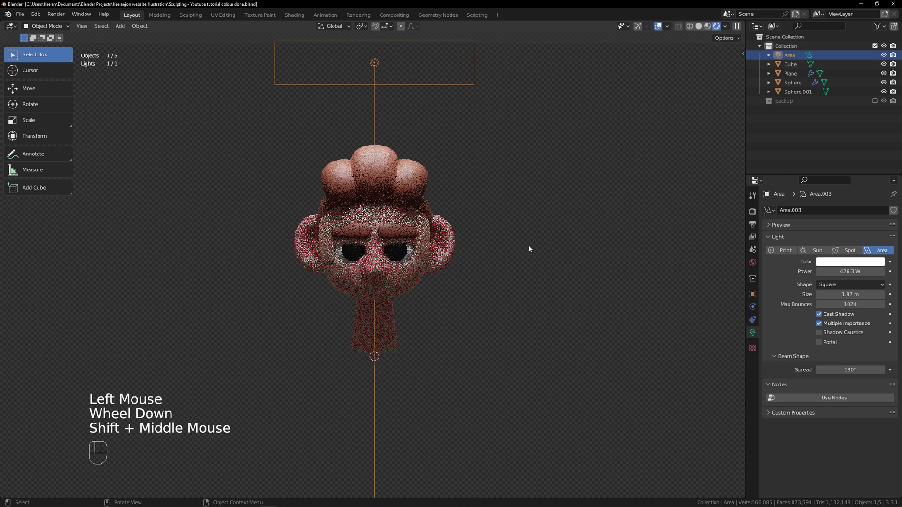
scroll(385, 283, "up", 3)
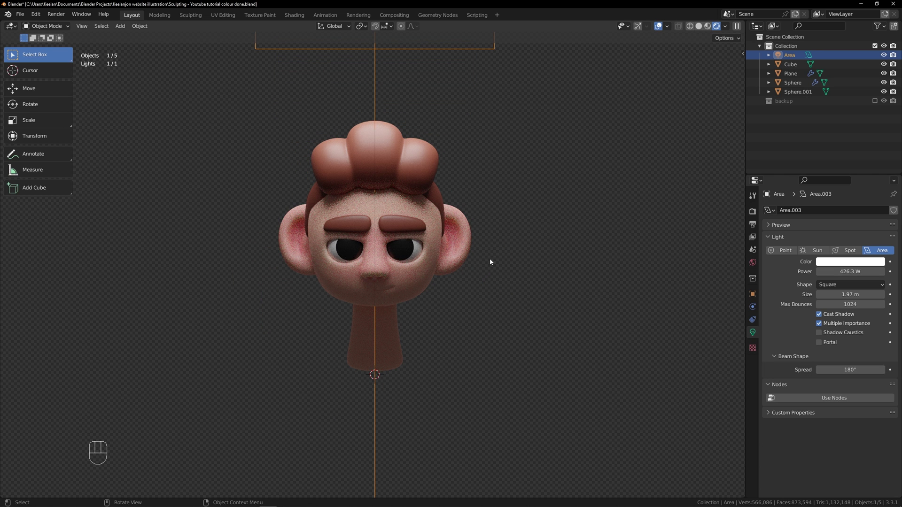
scroll(488, 258, "down", 2)
scroll(474, 239, "up", 2)
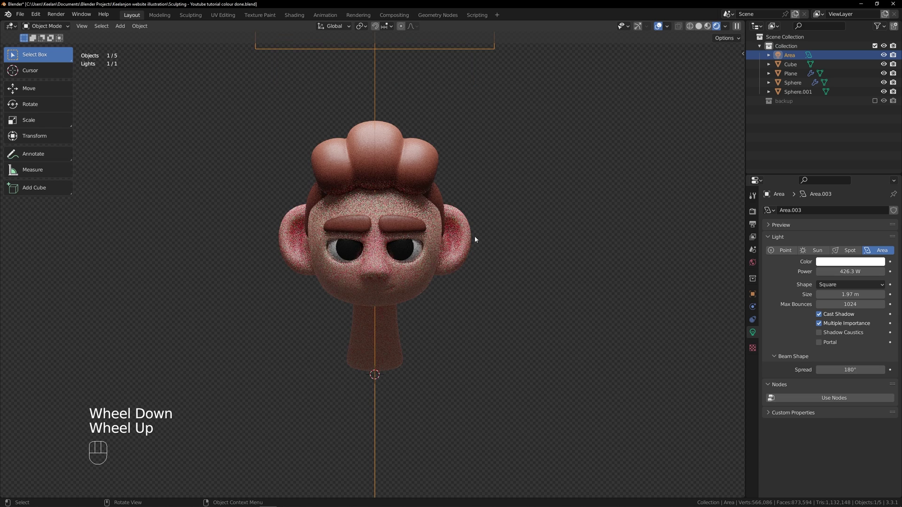
scroll(493, 252, "down", 1)
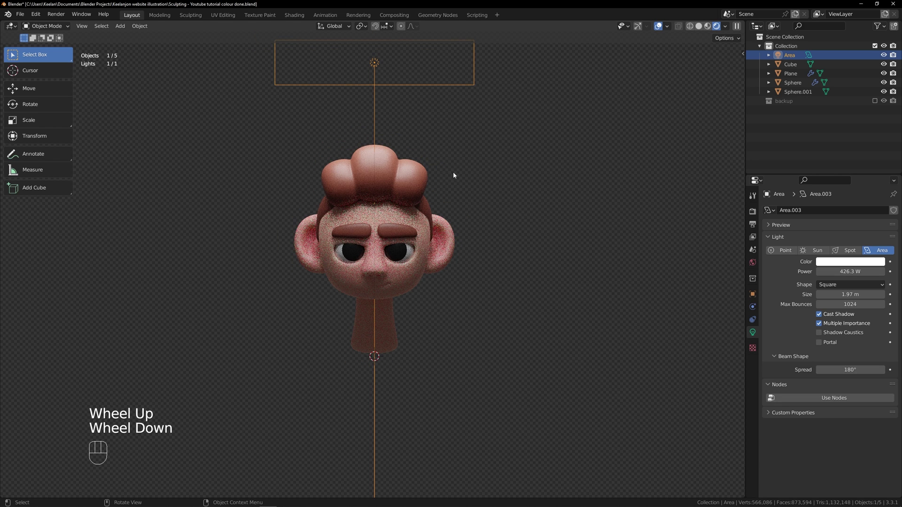
scroll(462, 207, "down", 1)
scroll(470, 150, "up", 1)
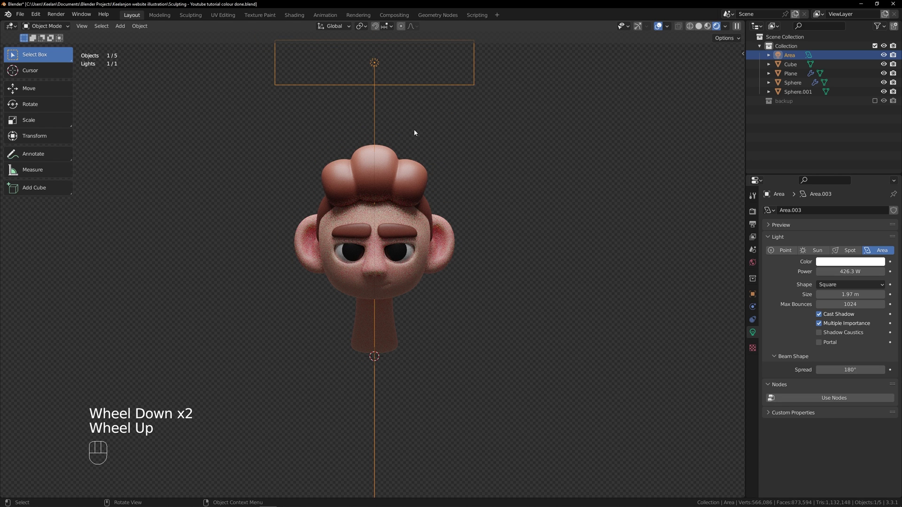
Duplicate the area light, stand the copy upright and place it right of the head.
key("shift+d")
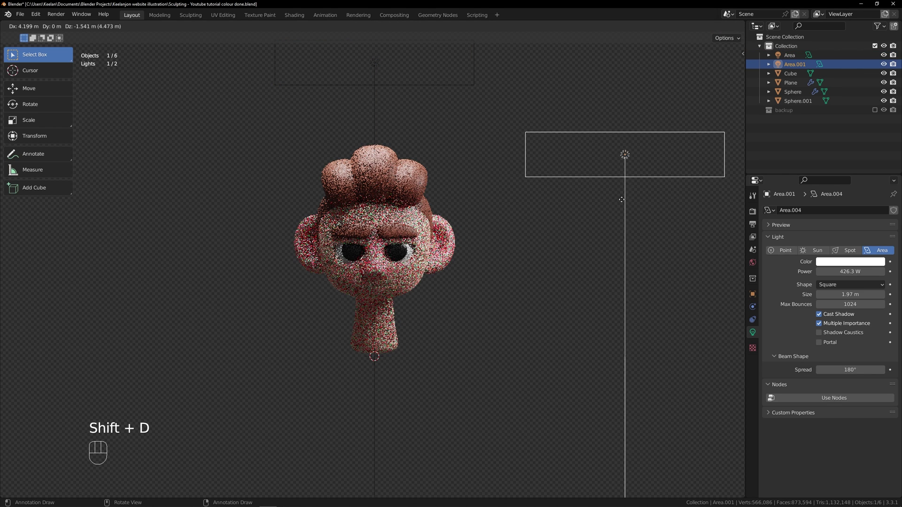
left_click(613, 220)
scroll(618, 241, "down", 1)
key("r")
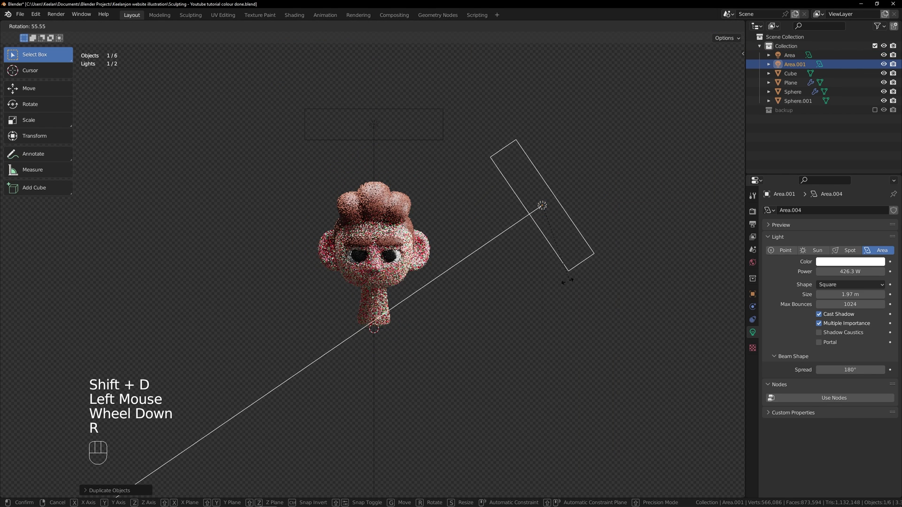
left_click(557, 246)
key("g")
left_click(617, 311)
key("r")
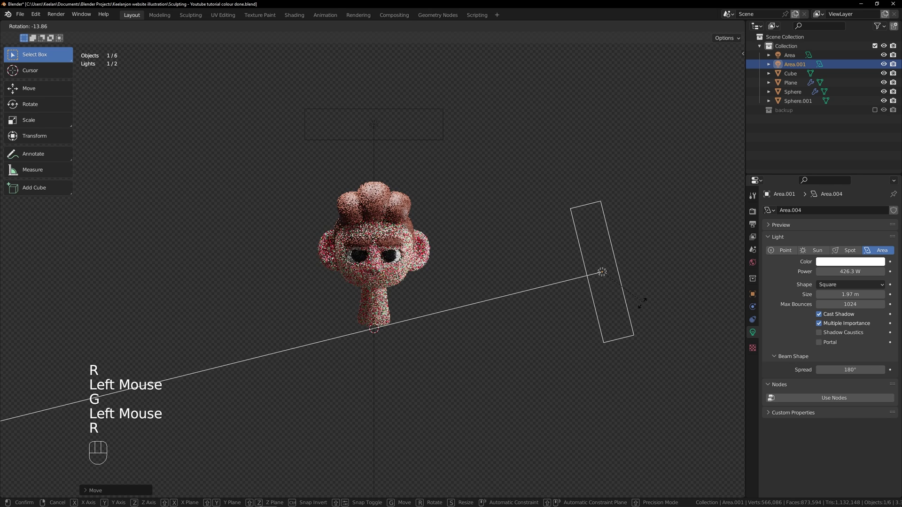
left_click(640, 293)
From the top view, move the new light and turn it to face the head.
key("grave")
key("g")
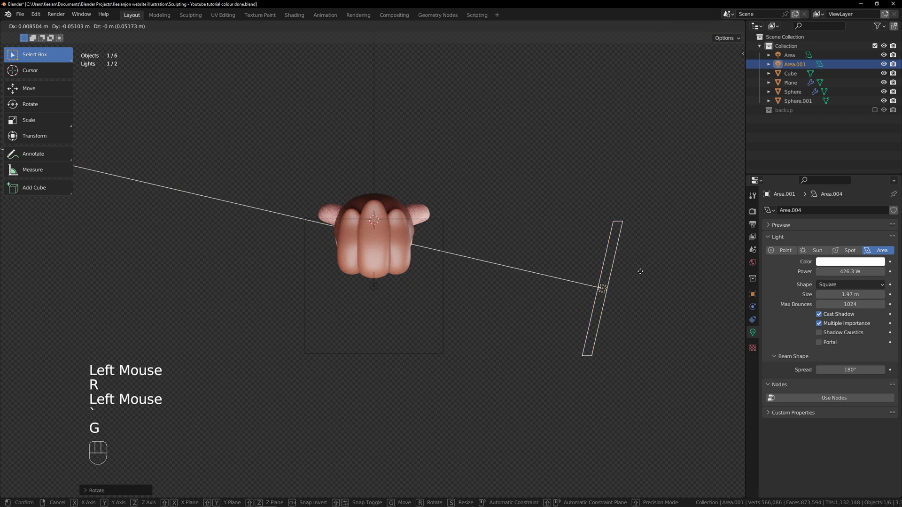
left_click(615, 306)
key("r")
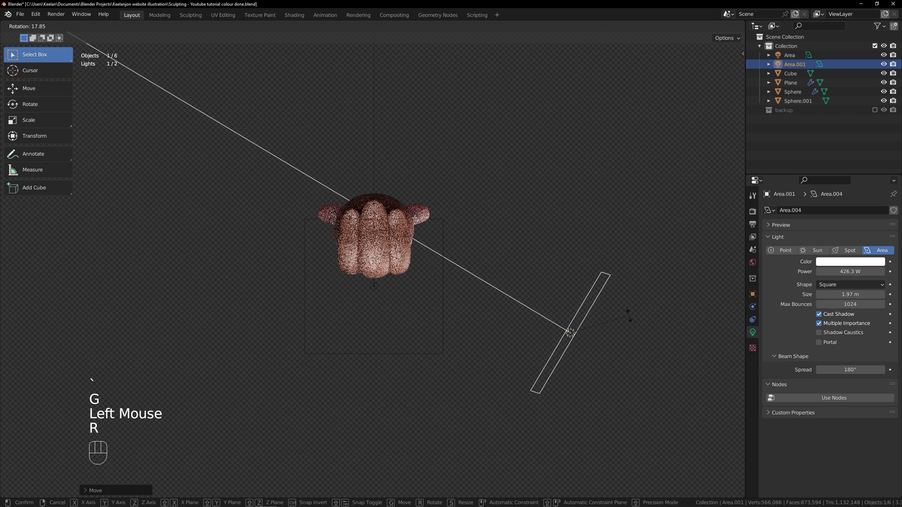
left_click(619, 306)
key("grave")
left_click(474, 196)
scroll(497, 233, "up", 2)
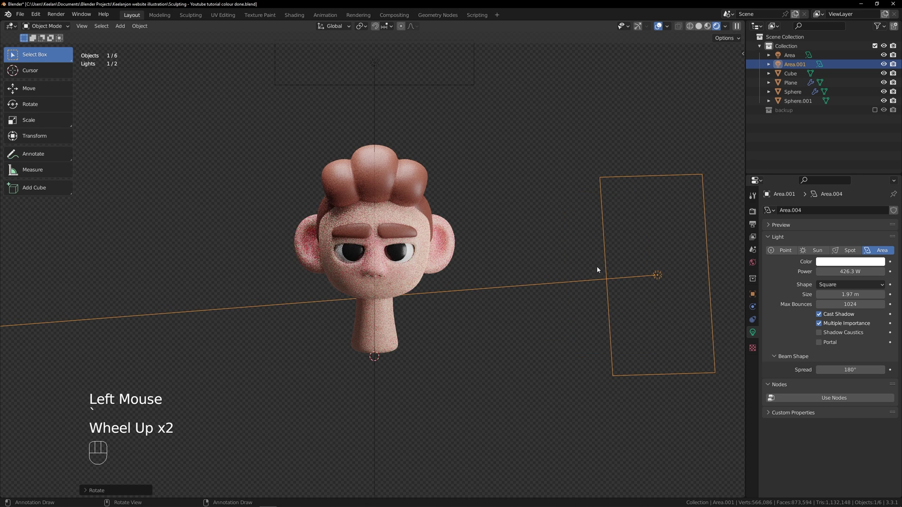
Inspect the new light from another angle and nudge its position beside the head.
key("h")
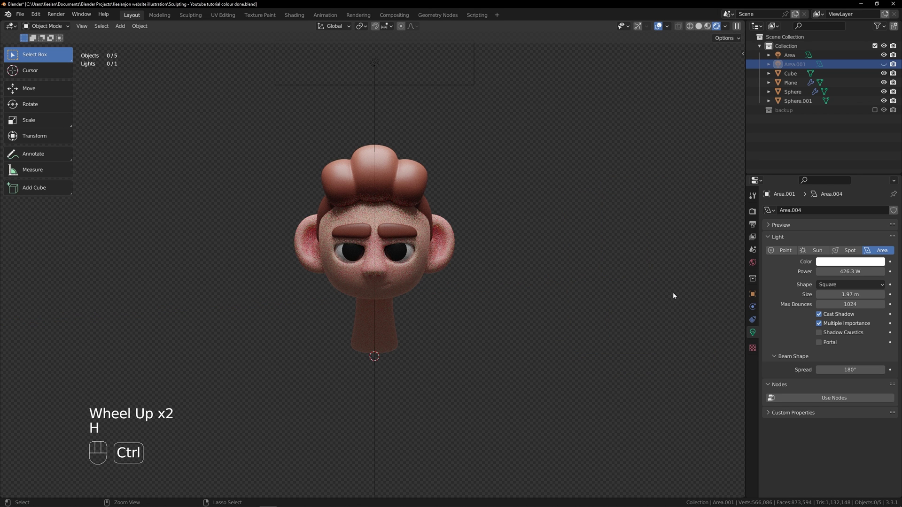
key("ctrl+z")
scroll(673, 295, "down", 1)
scroll(673, 295, "up", 1)
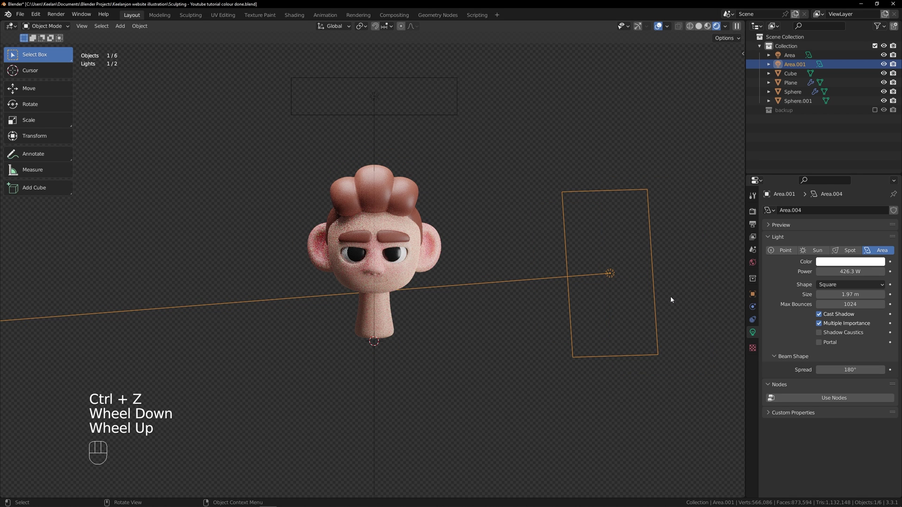
middle_click_drag(672, 298, 546, 237)
scroll(577, 298, "down", 1)
scroll(564, 299, "down", 2)
key("g")
left_click(511, 277)
scroll(546, 237, "up", 1)
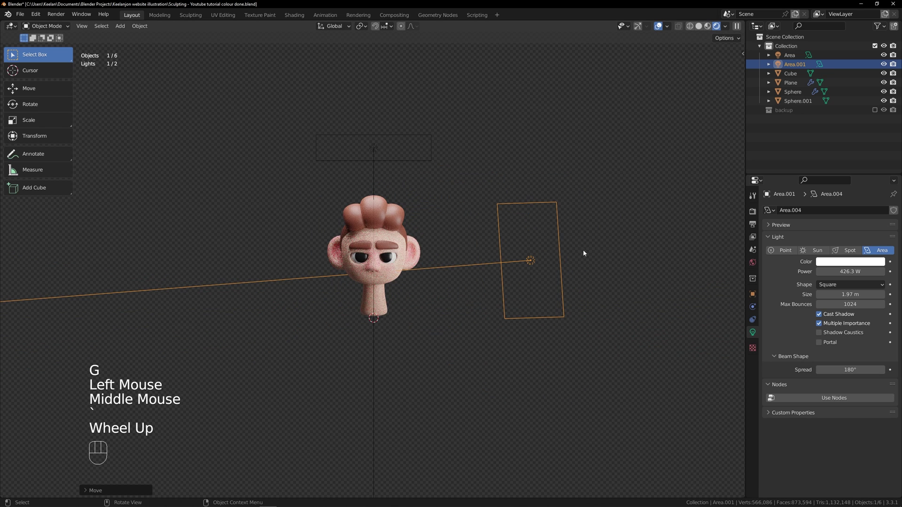
scroll(587, 259, "up", 2)
scroll(611, 249, "up", 2)
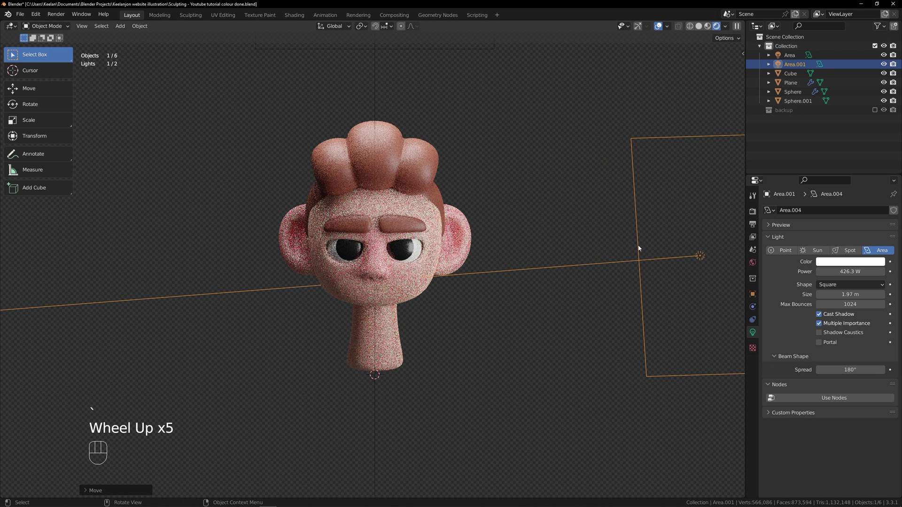
scroll(498, 212, "down", 1)
scroll(554, 247, "up", 1)
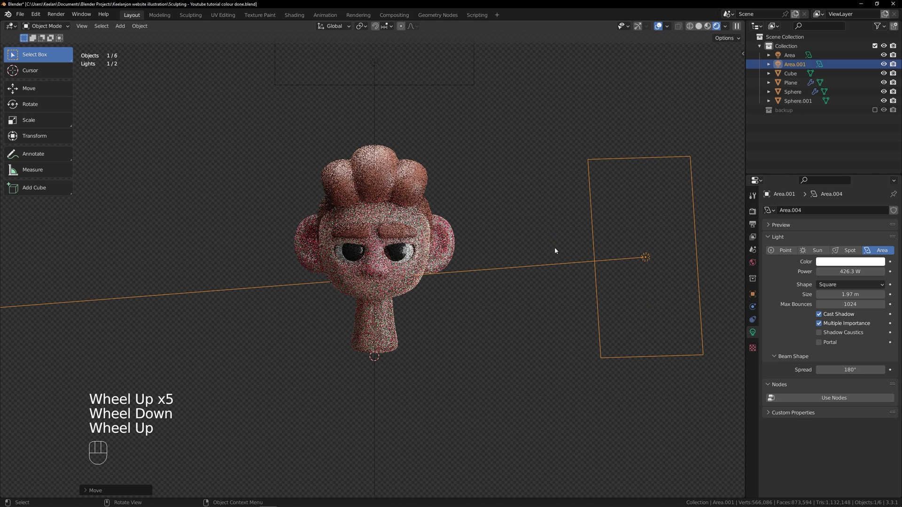
Drop Area.001's power to 346.5 W and zoom the viewport to check the side lighting.
left_click(834, 272)
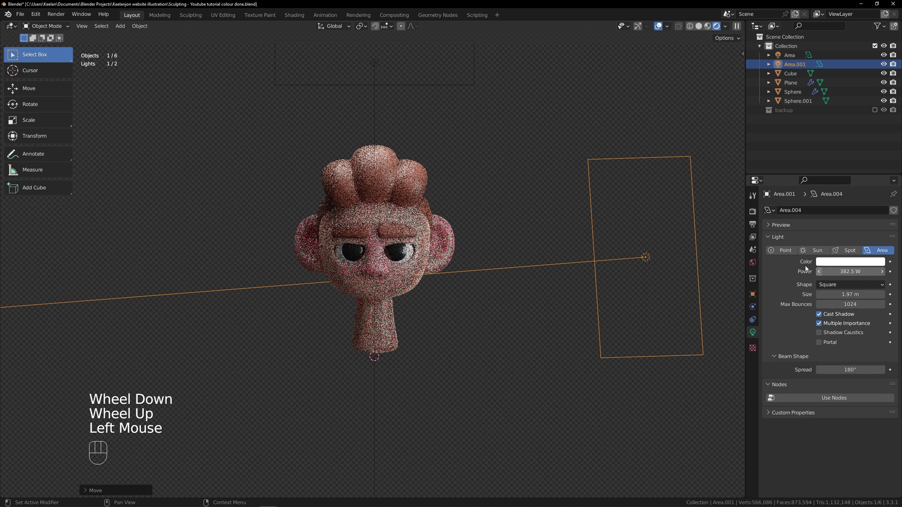
right_click_drag(597, 234, 596, 233)
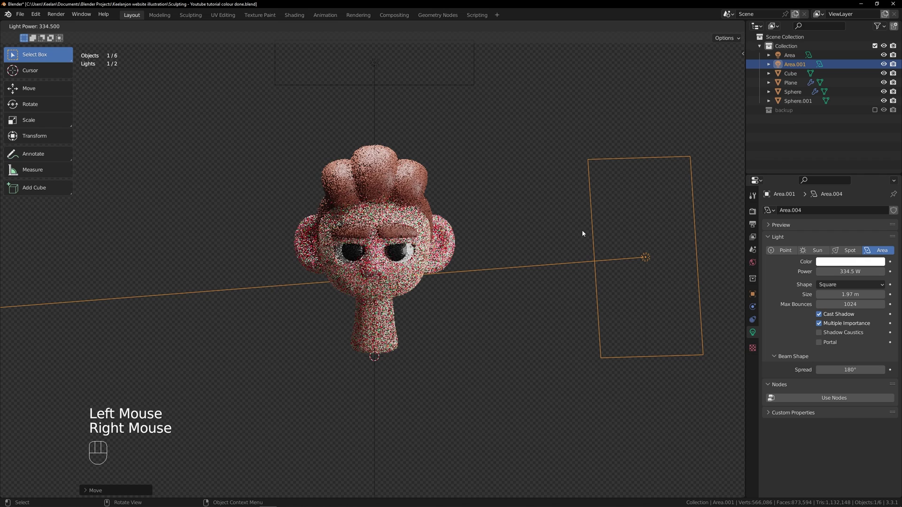
left_click(585, 230)
scroll(583, 235, "up", 2)
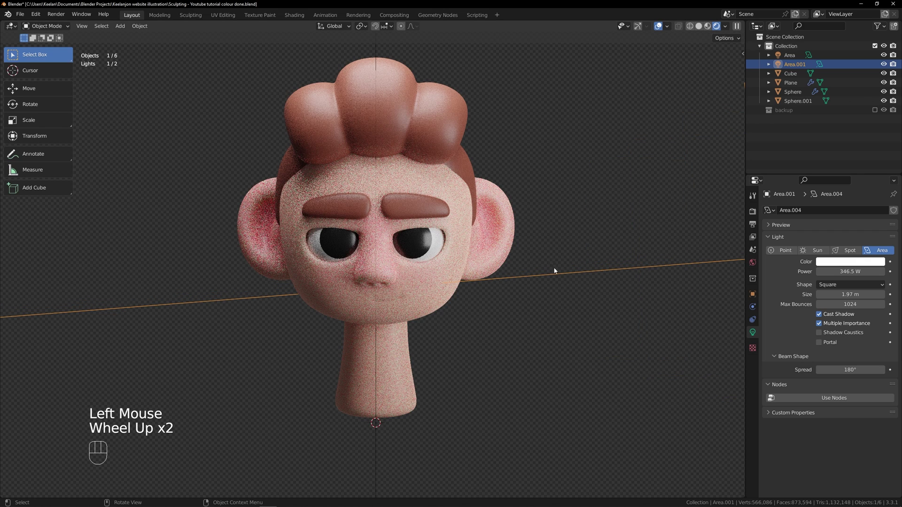
scroll(605, 312, "down", 2)
scroll(601, 313, "up", 1)
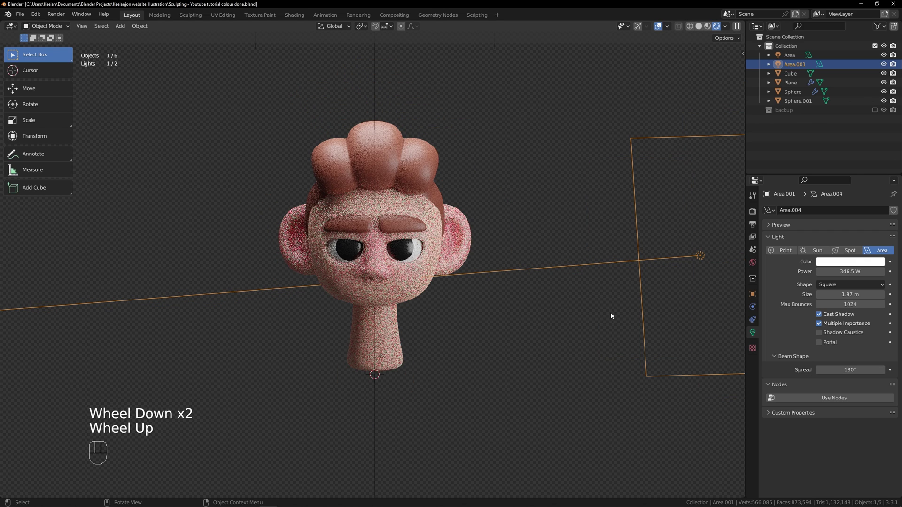
scroll(565, 287, "up", 1)
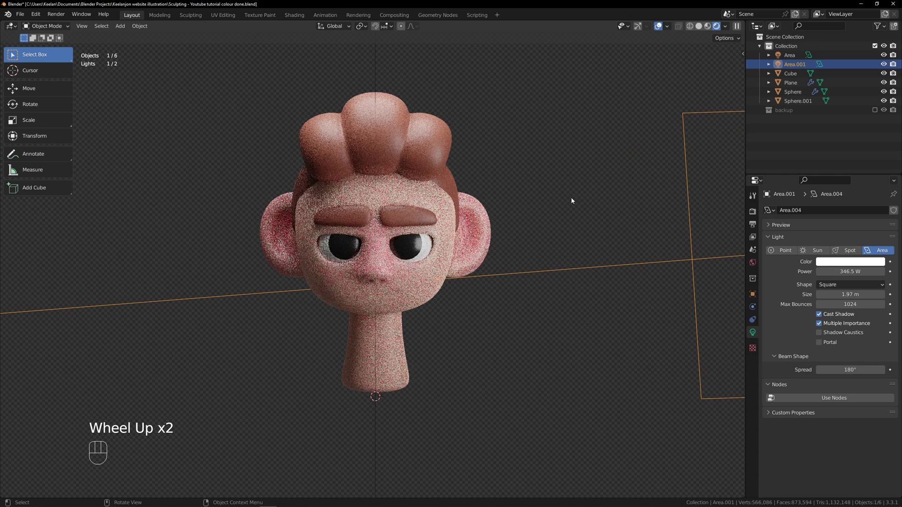
scroll(580, 278, "down", 1)
scroll(337, 246, "up", 2)
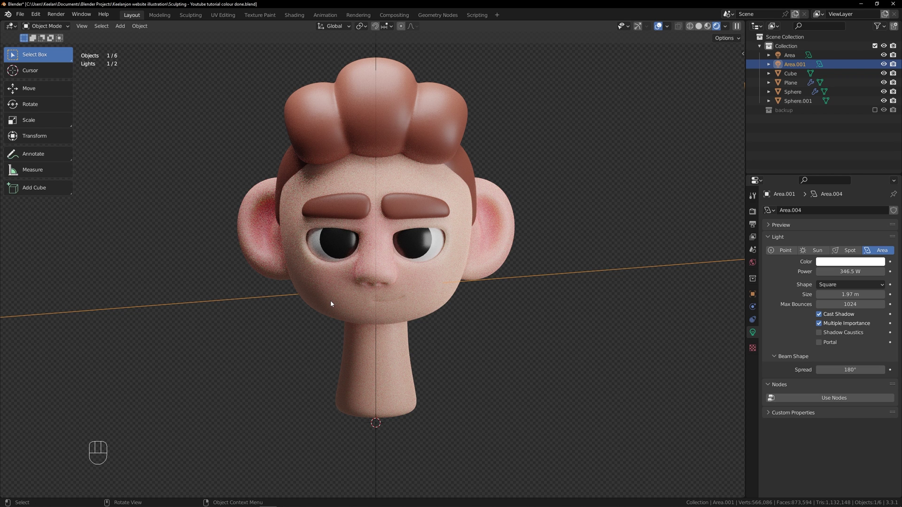
scroll(584, 322, "down", 4)
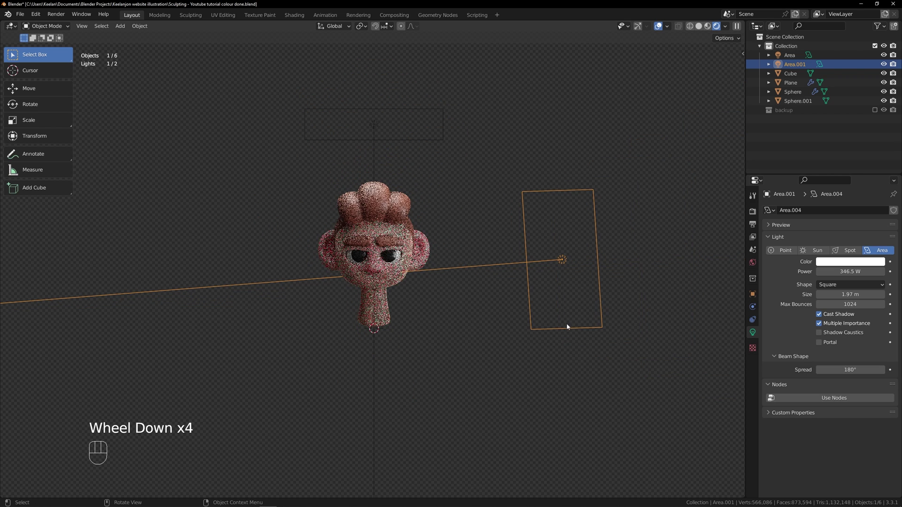
scroll(511, 306, "up", 1)
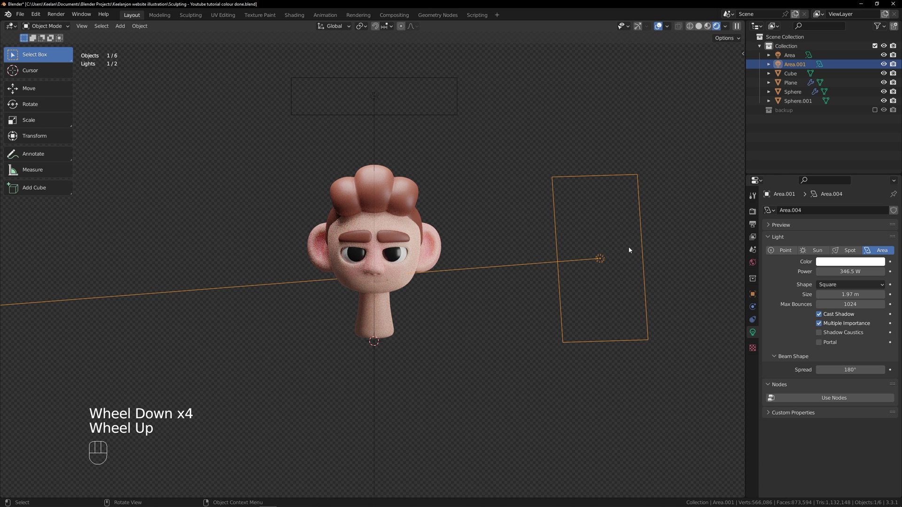
scroll(483, 204, "up", 3)
scroll(605, 260, "down", 2)
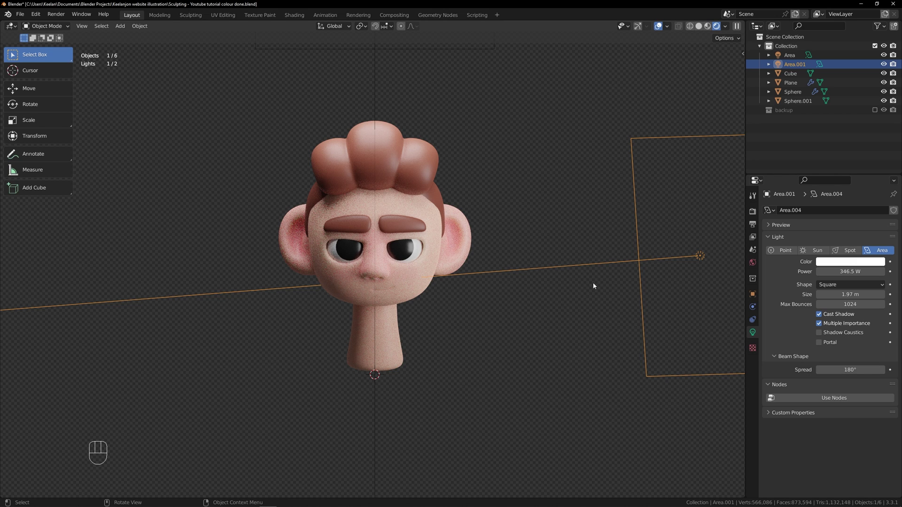
Lower the World background Strength from 1.000 to 0.430.
left_click(752, 263)
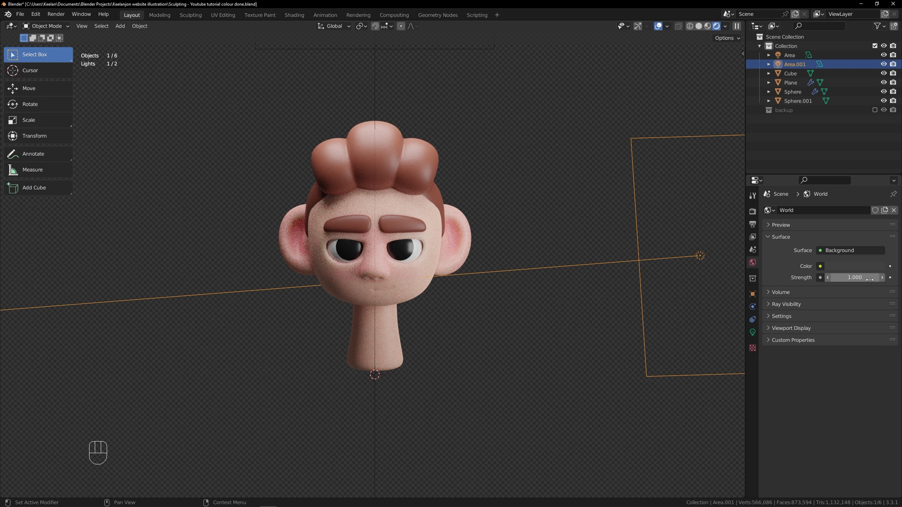
left_click_drag(854, 278, 827, 278, "shift")
scroll(477, 198, "down", 2)
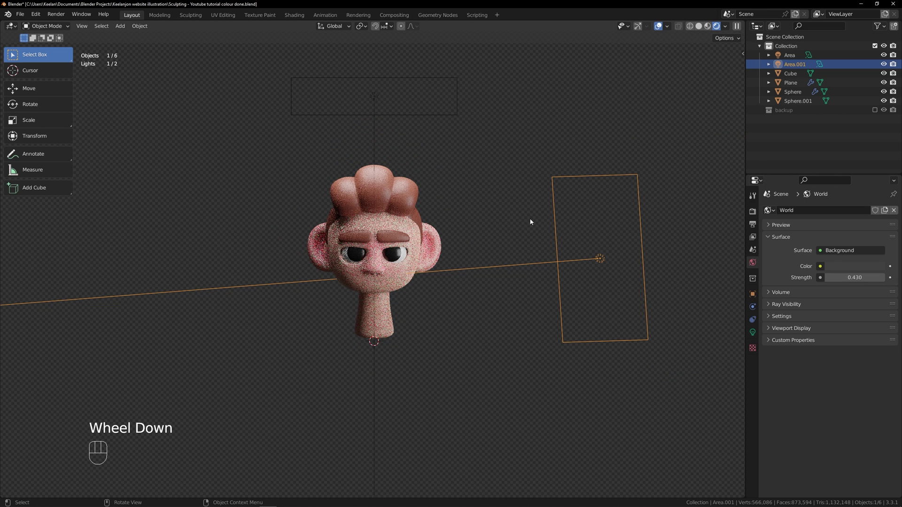
scroll(743, 249, "up", 1)
Turn off the Film Transparent option in the render settings.
left_click(752, 211)
scroll(812, 349, "down", 5)
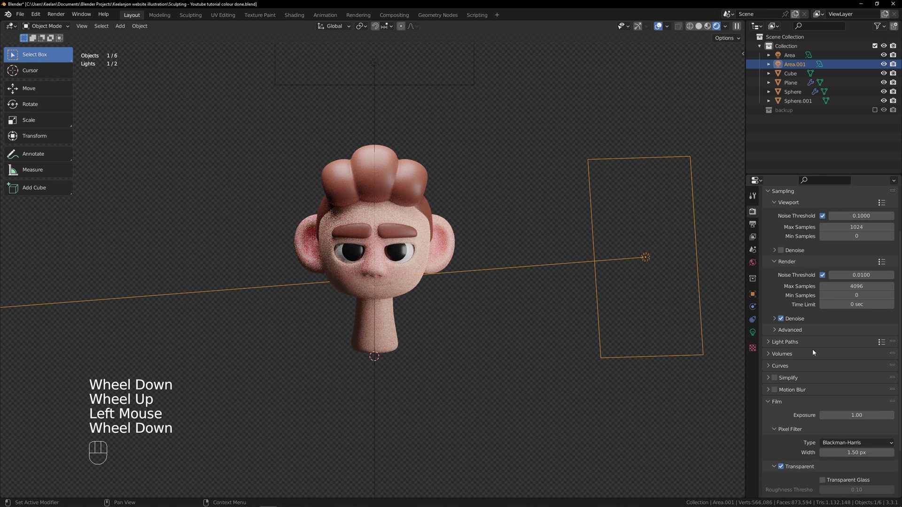
left_click(781, 406)
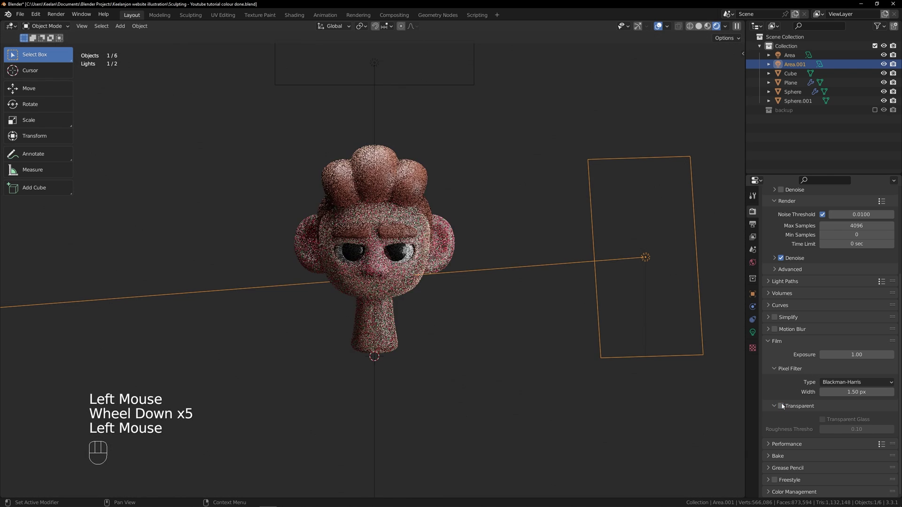
scroll(493, 264, "up", 2)
scroll(504, 263, "down", 1)
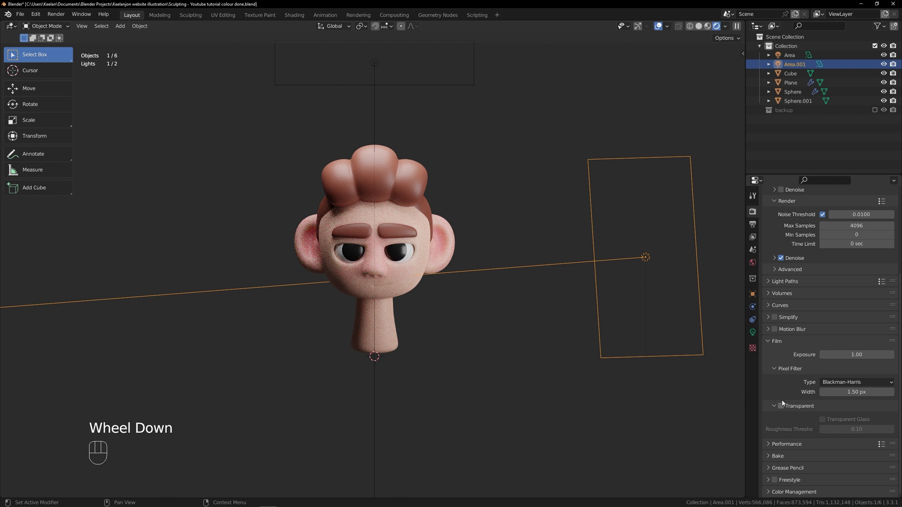
left_click(753, 263)
Set the World Strength to exactly 0.250 by entering .25.
left_click_drag(857, 278, 827, 278, "shift")
middle_click_drag(725, 257, 559, 254)
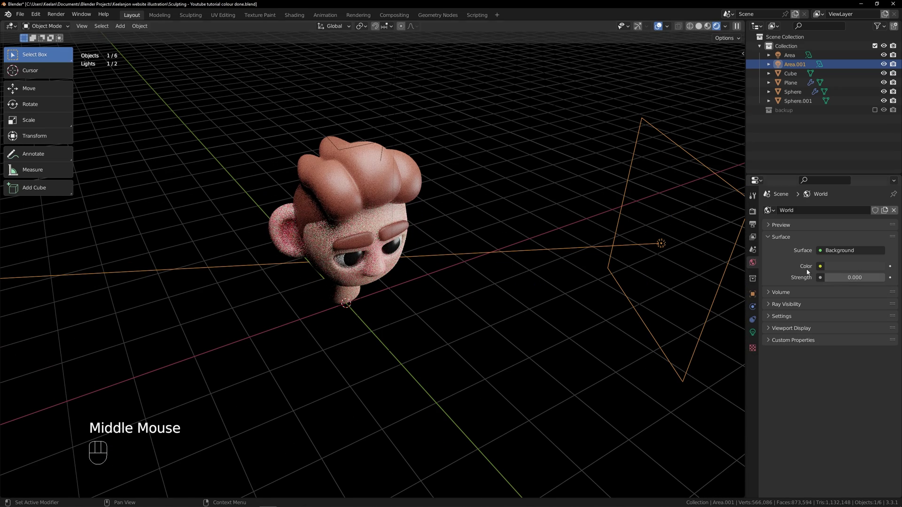
middle_click_drag(688, 277, 571, 264)
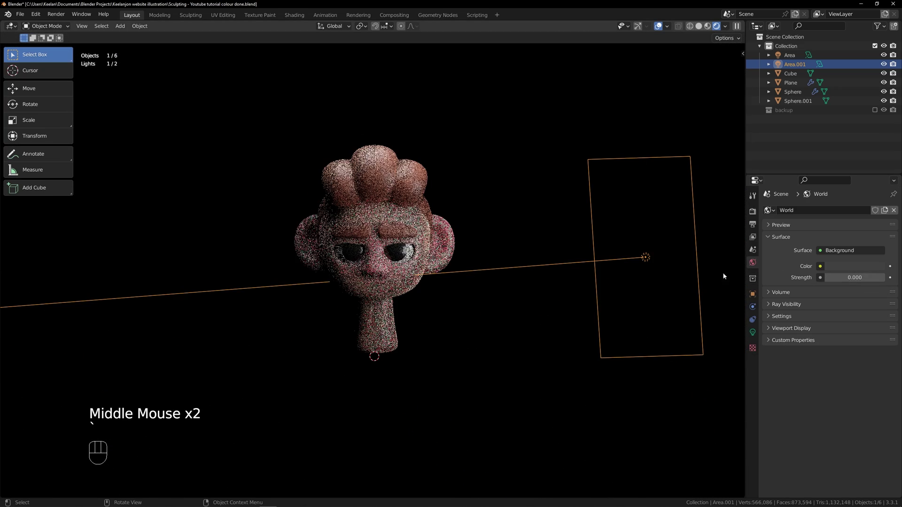
scroll(575, 266, "up", 2)
scroll(575, 266, "up", 1)
left_click_drag(829, 278, 841, 277, "shift")
left_click(856, 279)
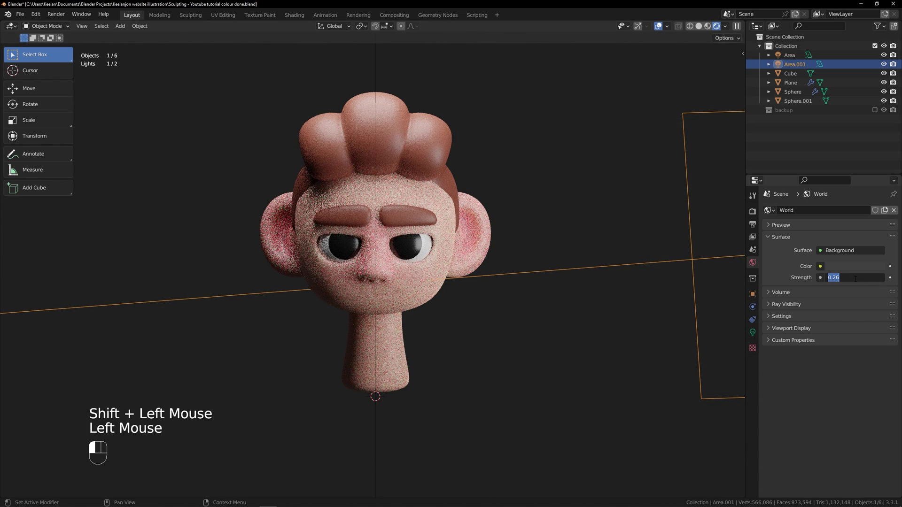
type(".2")
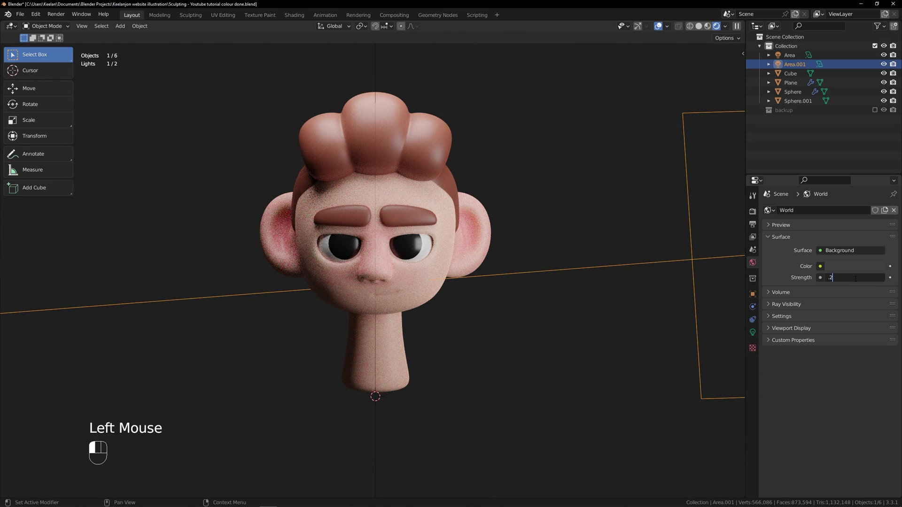
type("5")
key("Return")
Deselect everything, orbit behind the head and select the Area.001 light in top view.
left_click(531, 330)
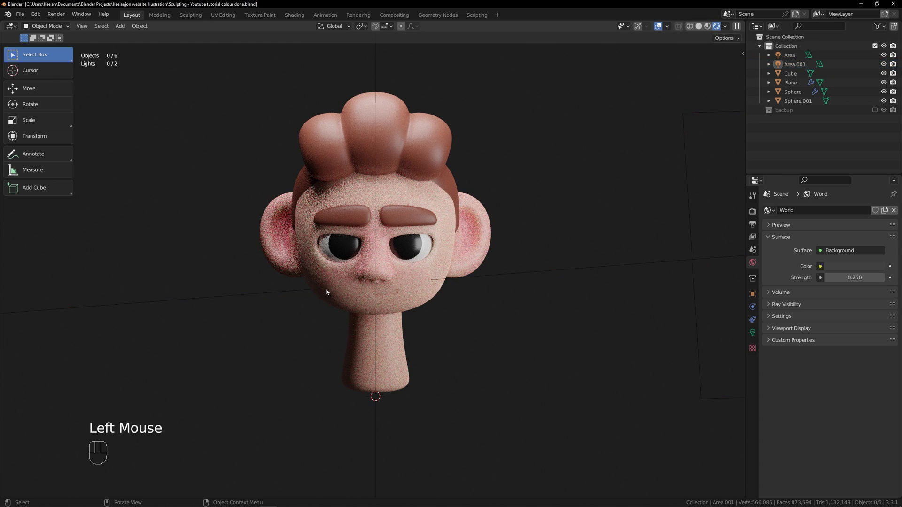
scroll(344, 305, "down", 1)
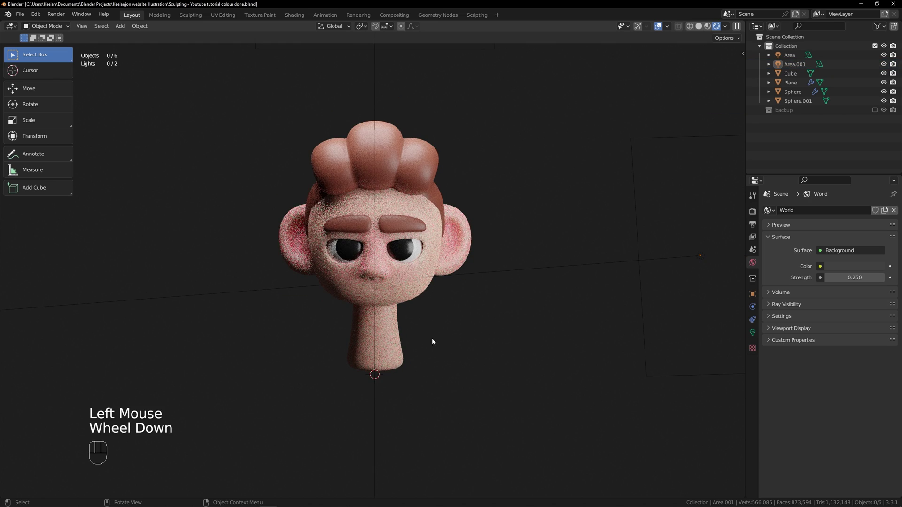
middle_click_drag(432, 341, 471, 308)
scroll(549, 298, "down", 2)
left_click(540, 266)
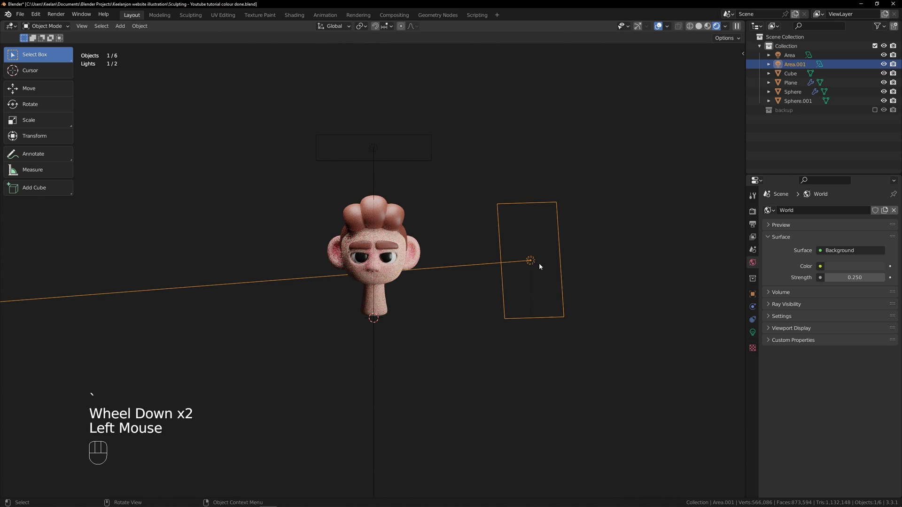
scroll(594, 307, "up", 1)
scroll(586, 244, "up", 1)
key("grave")
scroll(597, 308, "down", 1)
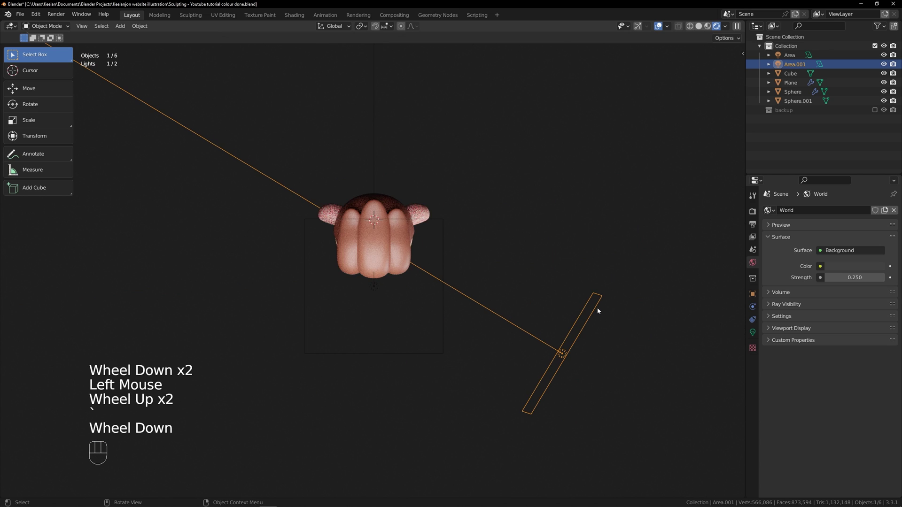
Duplicate Area.001 and roughly rotate and move the copy to the lower left in top view.
scroll(609, 280, "up", 1)
key("shift+d")
left_click(358, 299)
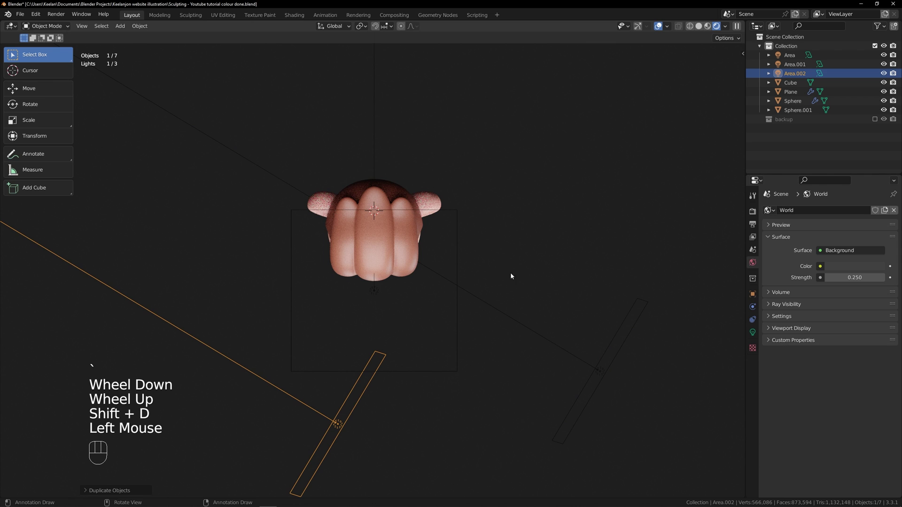
key("r")
left_click(520, 91)
key("r")
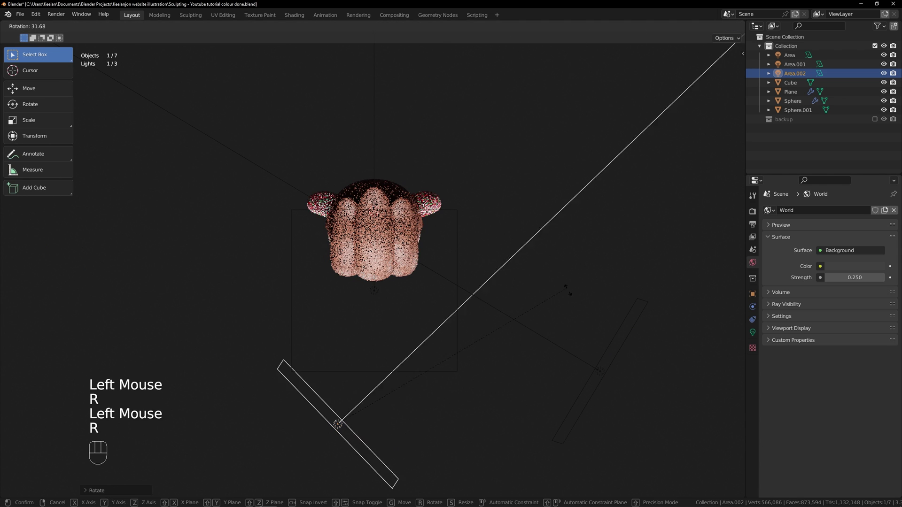
left_click(571, 295)
key("g")
left_click(443, 245)
key("r")
left_click(465, 274)
key("g")
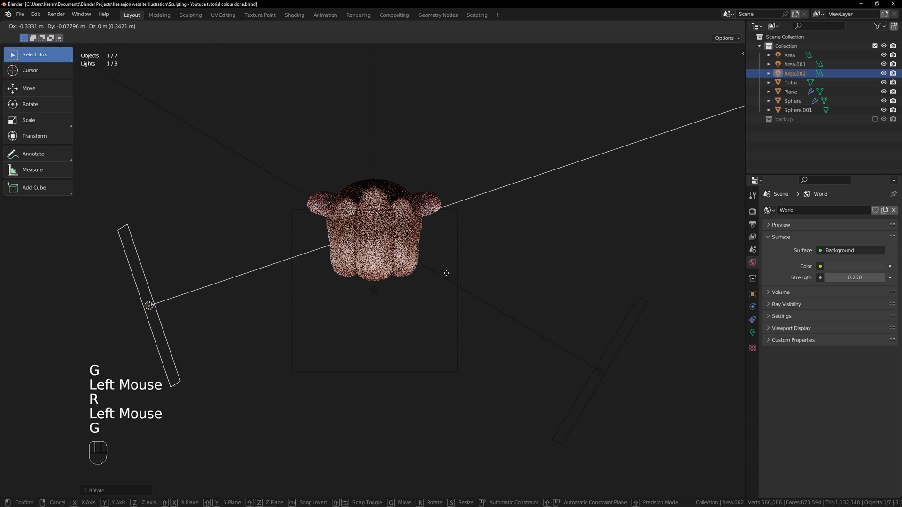
left_click(446, 270)
In front view, angle the new light toward the head and place it on the head's left.
key("grave")
key("r")
left_click(432, 108)
key("g")
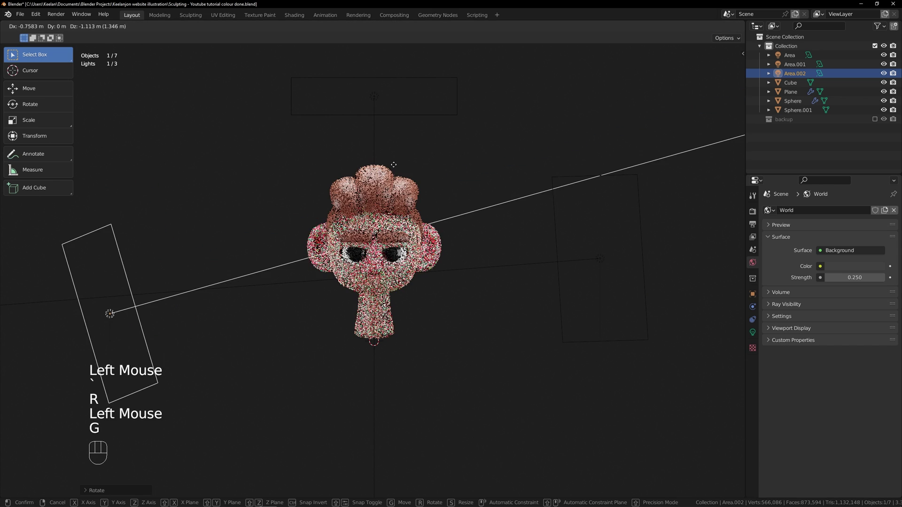
left_click(394, 165)
scroll(585, 213, "up", 1)
right_click(488, 249)
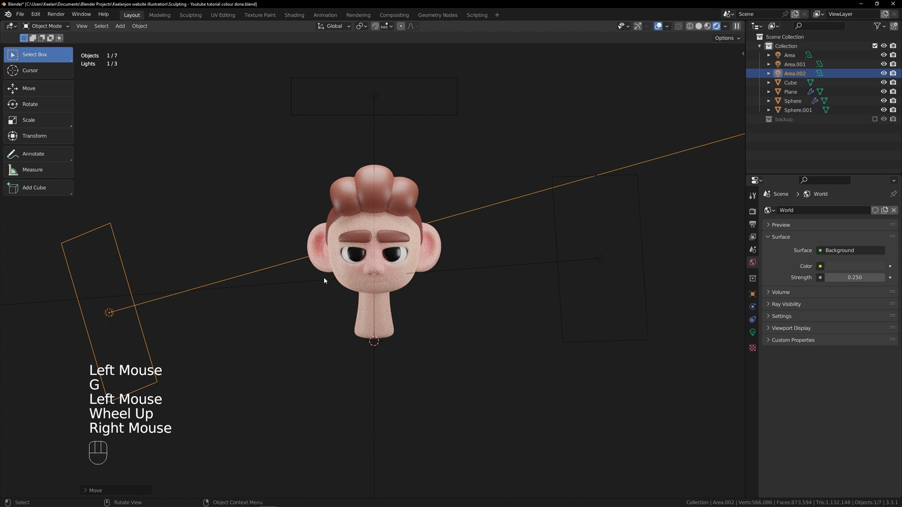
scroll(324, 281, "up", 2)
middle_click_drag(415, 263, 444, 253, "shift")
scroll(444, 253, "down", 2)
scroll(446, 252, "up", 1)
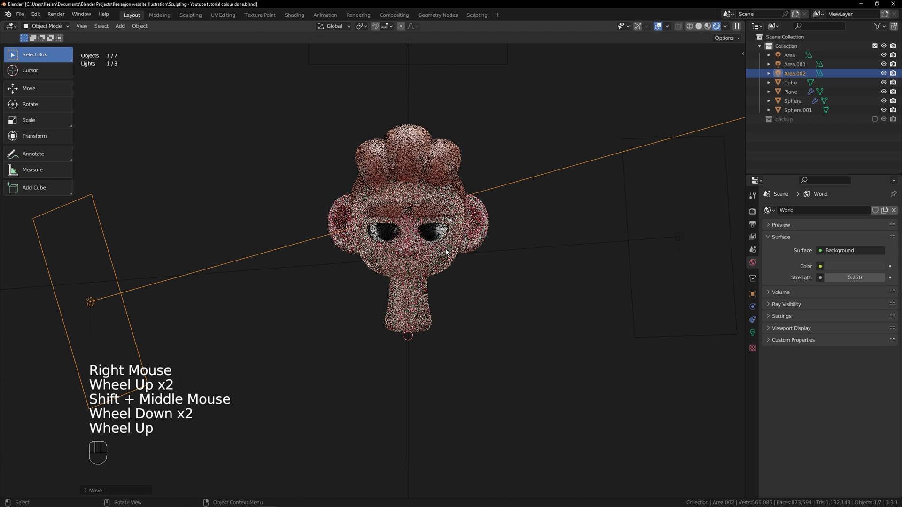
right_click(568, 214)
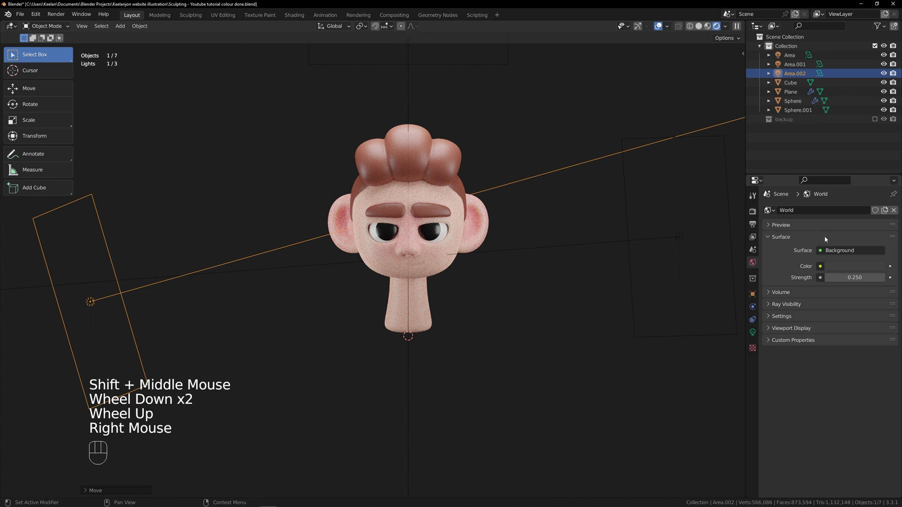
Set Area.002's power to 10 W, then nudge it up to 12.9 W.
left_click(757, 332)
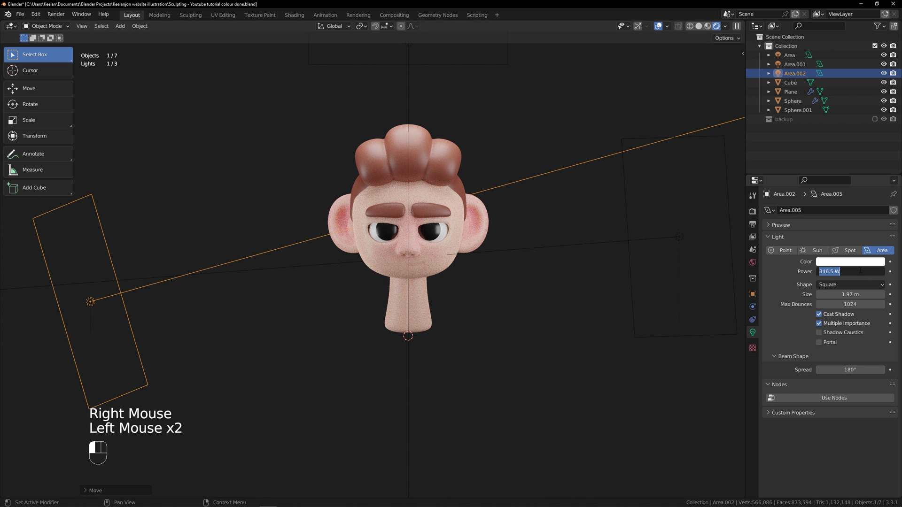
key("Return")
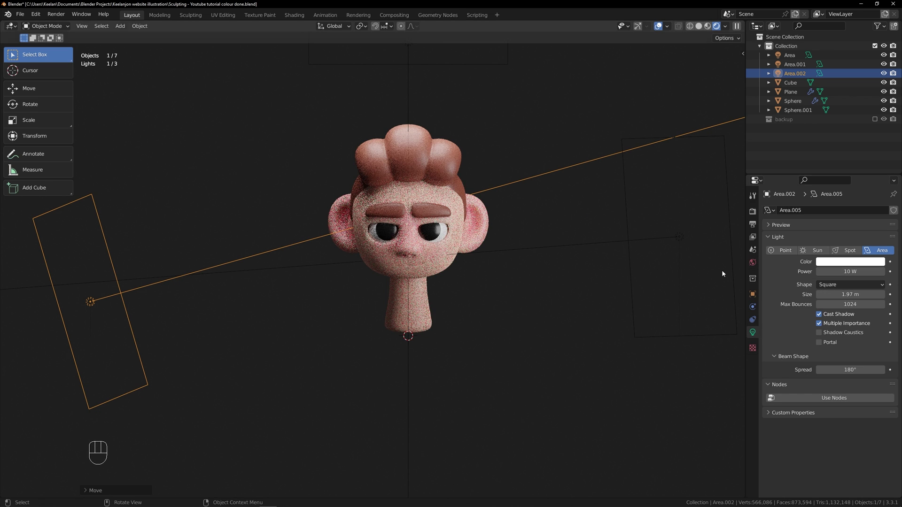
left_click_drag(851, 272, 864, 272, "shift")
scroll(523, 246, "up", 3)
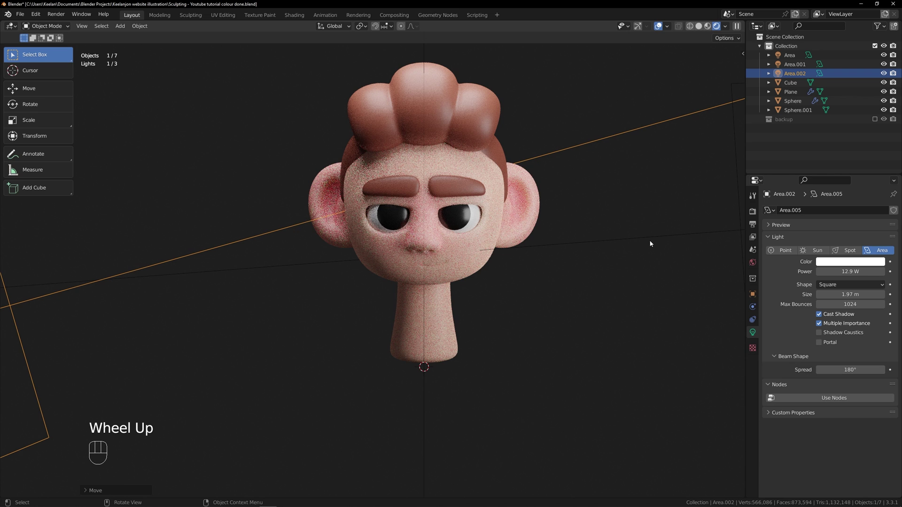
middle_click_drag(650, 244, 606, 262, "shift")
left_click(659, 26)
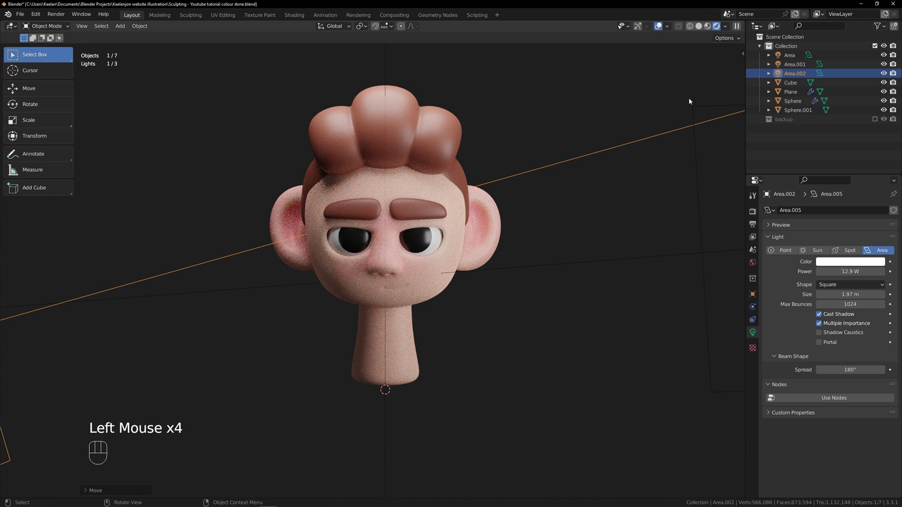
left_click(667, 27)
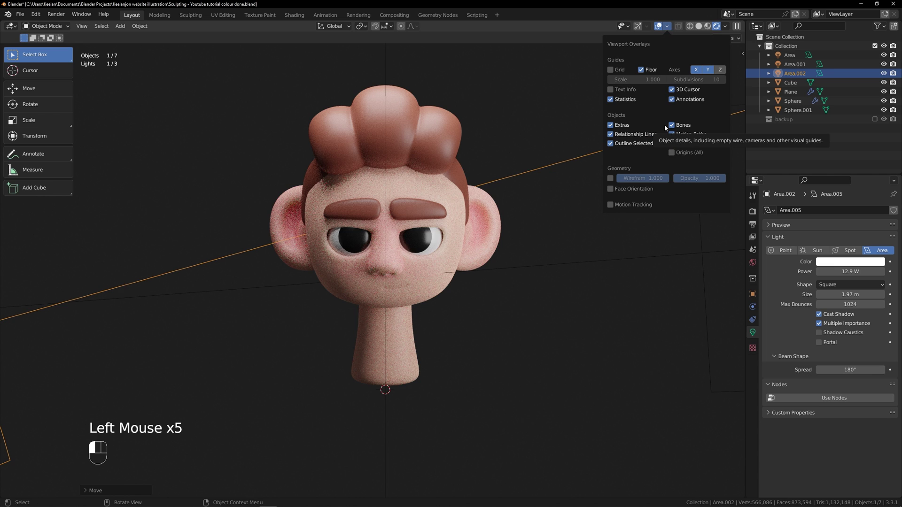
left_click(616, 74)
scroll(323, 294, "down", 2)
scroll(323, 294, "up", 3)
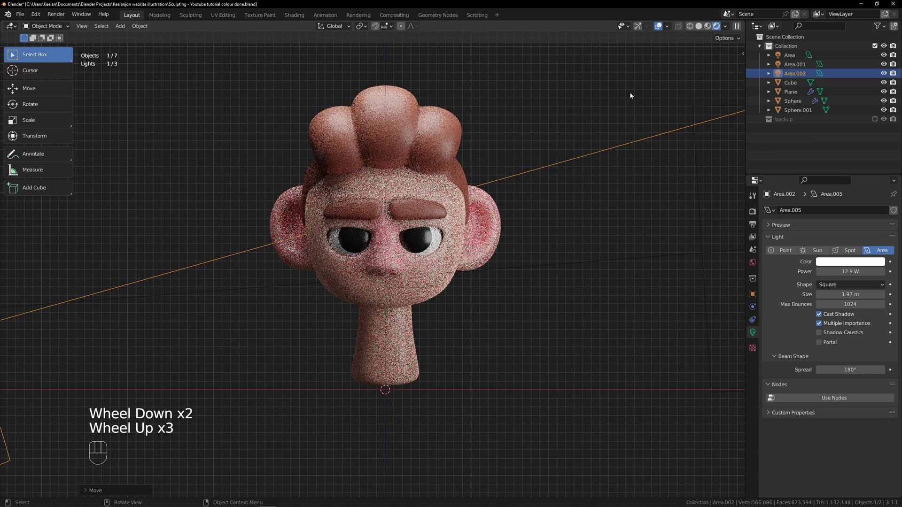
left_click(668, 27)
left_click(613, 70)
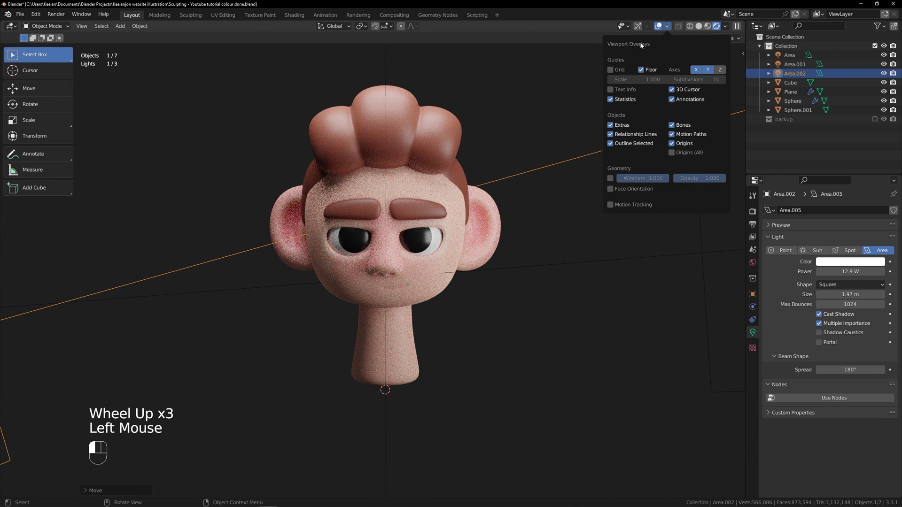
scroll(552, 269, "down", 2)
scroll(528, 250, "up", 2)
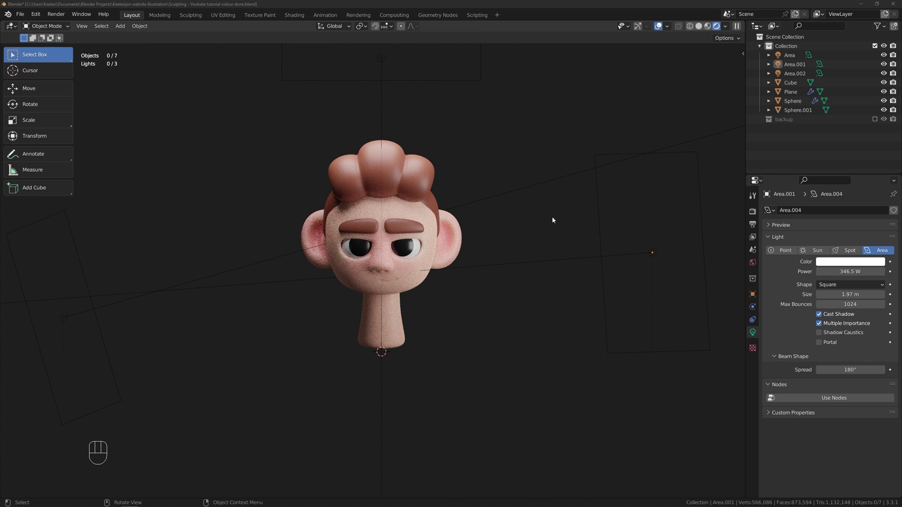
Select the Area.001 light and pick a purple light colour on the HSV wheel.
scroll(562, 237, "up", 1)
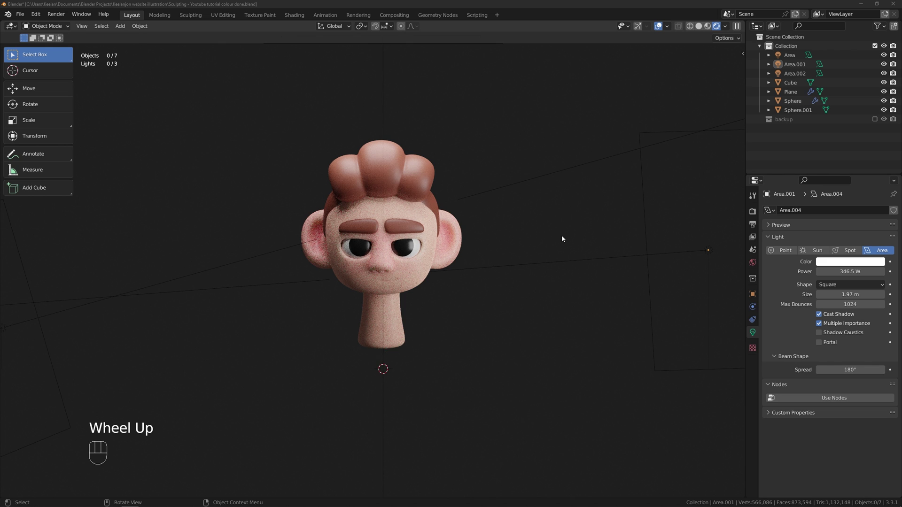
left_click(702, 247)
middle_click_drag(702, 247, 587, 186, "shift")
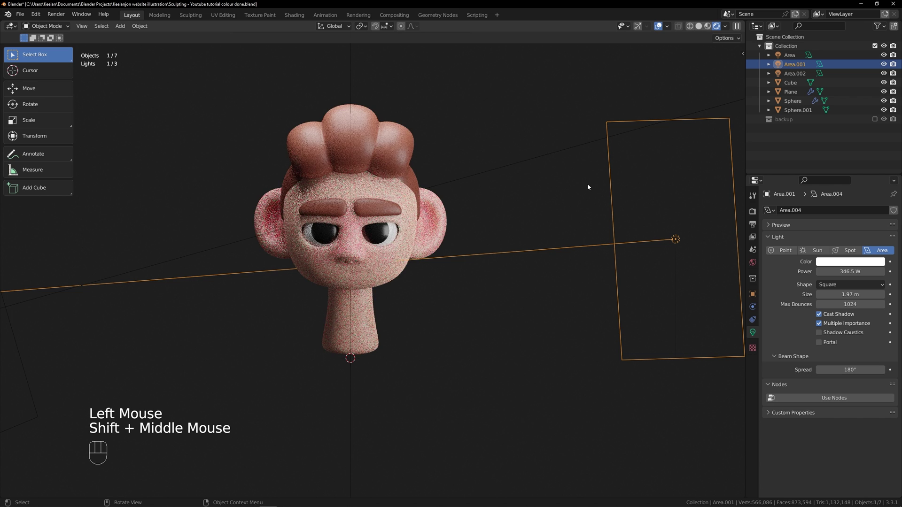
scroll(604, 244, "down", 3)
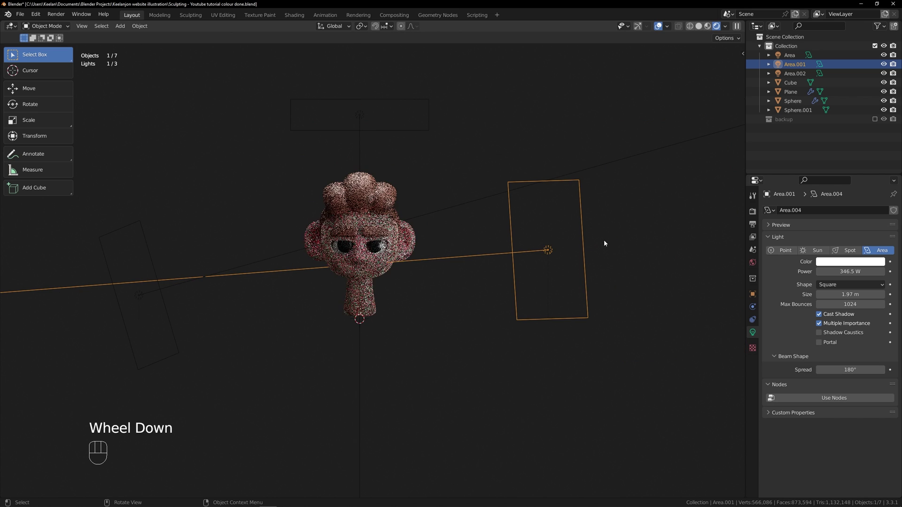
middle_click_drag(604, 244, 590, 260)
scroll(660, 261, "up", 1)
left_click(852, 267)
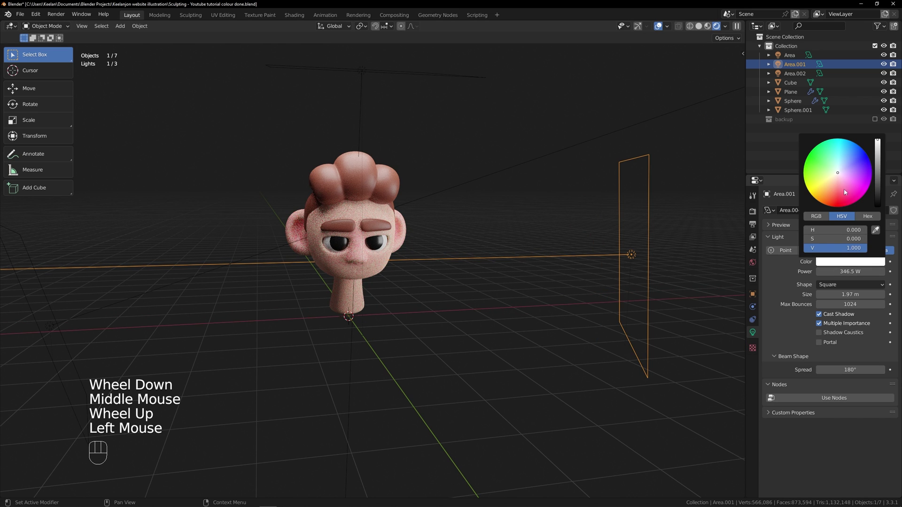
left_click(855, 170)
mouse_move(855, 169)
left_mouse_down()
mouse_move(861, 187)
mouse_move(846, 177)
mouse_move(858, 168)
left_mouse_up()
key("grave")
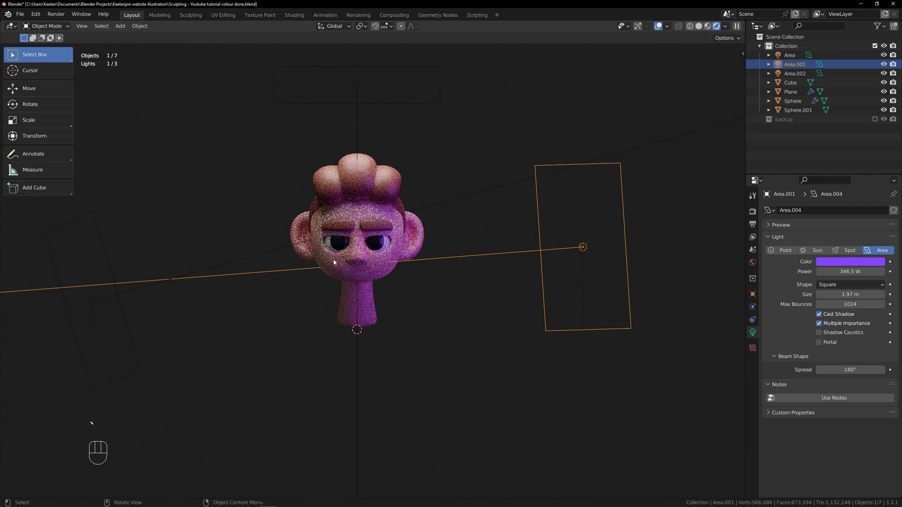
Select Area.002, give it a cyan colour and raise its power to 81.4 W.
left_click(93, 301)
left_click(848, 262)
left_click(840, 158)
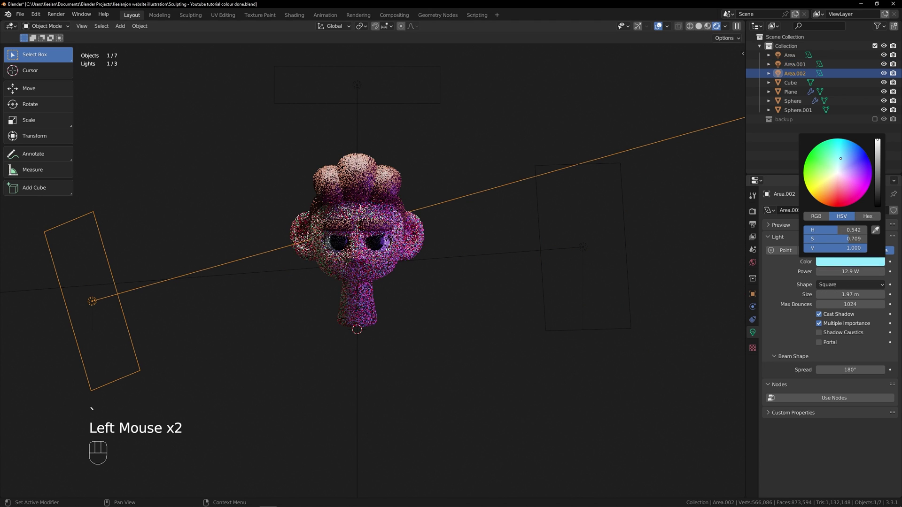
left_click_drag(847, 149, 838, 141)
left_click_drag(833, 275, 860, 275)
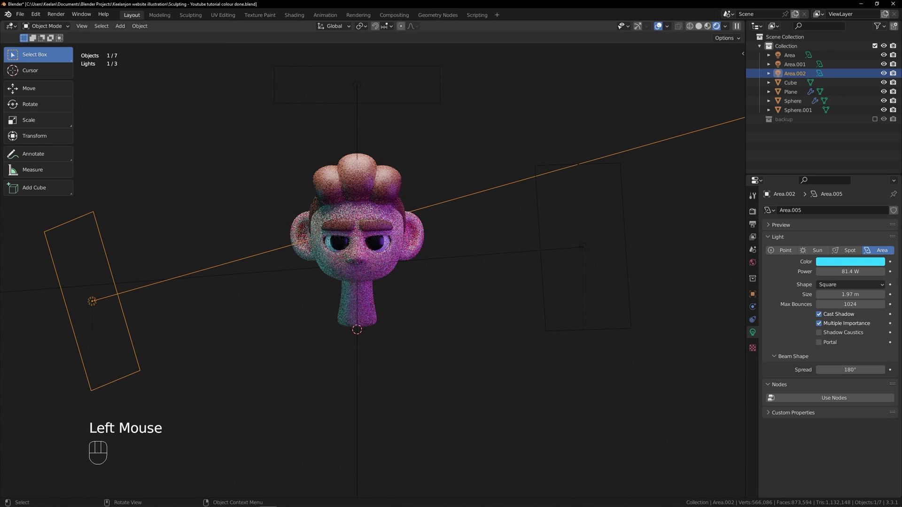
Re-aim Area.002 at the head and recolour it coral red.
key("r")
left_click(458, 294)
key("g")
left_click(446, 246)
scroll(686, 262, "up", 2)
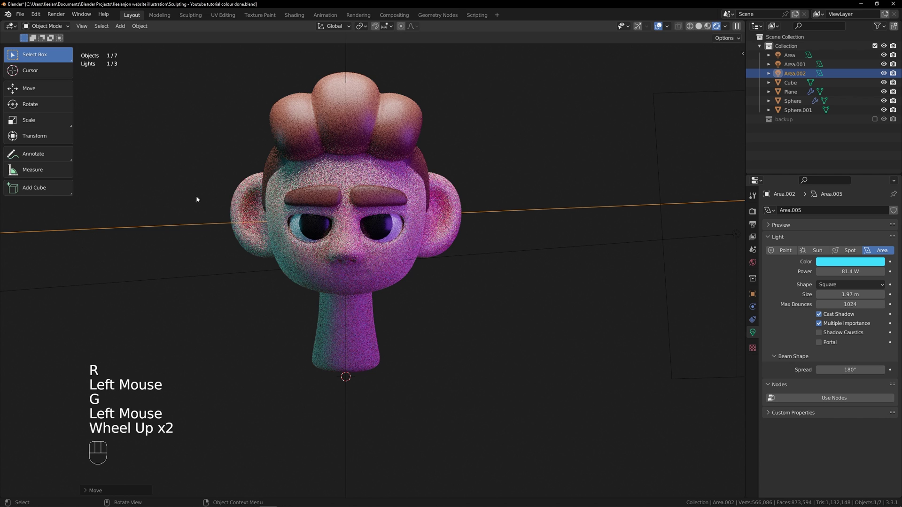
middle_click_drag(557, 227, 569, 230, "shift")
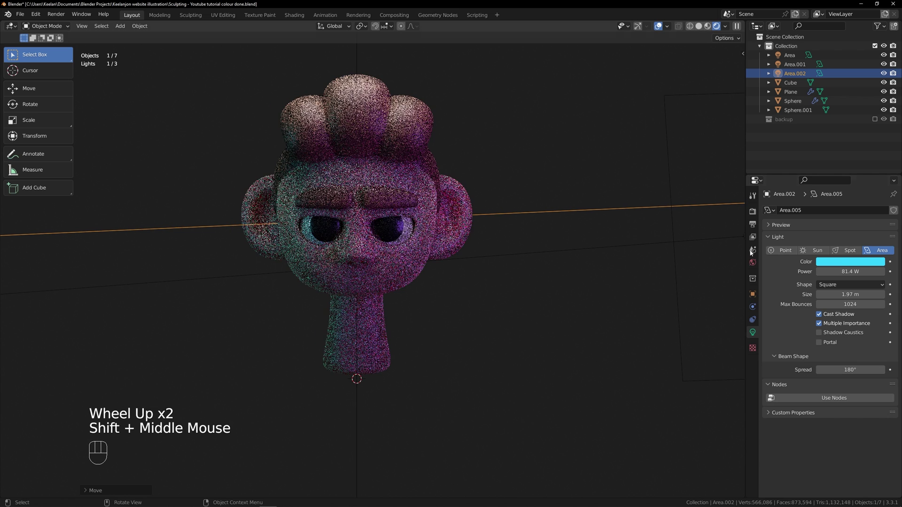
left_click(851, 262)
mouse_move(844, 146)
left_mouse_down()
mouse_move(864, 170)
mouse_move(844, 200)
left_mouse_up()
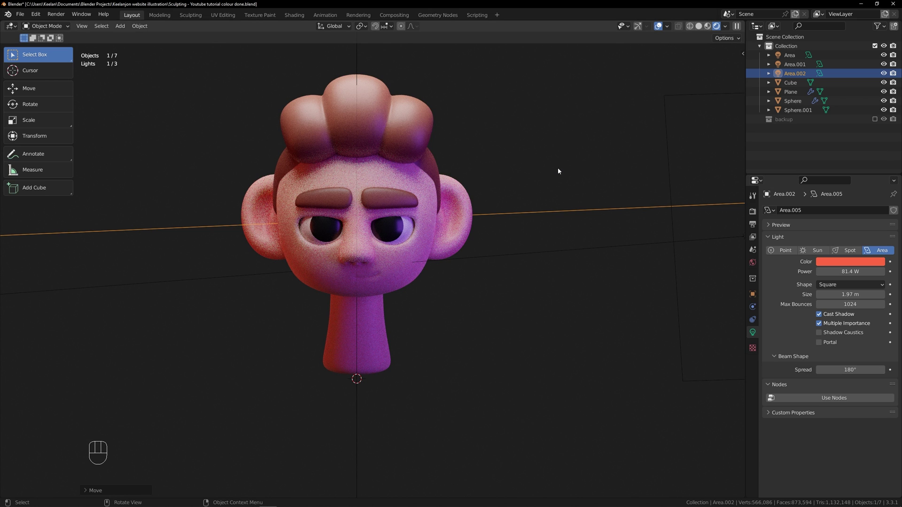
left_click(558, 171)
Duplicate the right-hand light as Area.003 below the head, angled upward and coloured red.
scroll(543, 248, "down", 2)
key("grave")
scroll(542, 205, "up", 2)
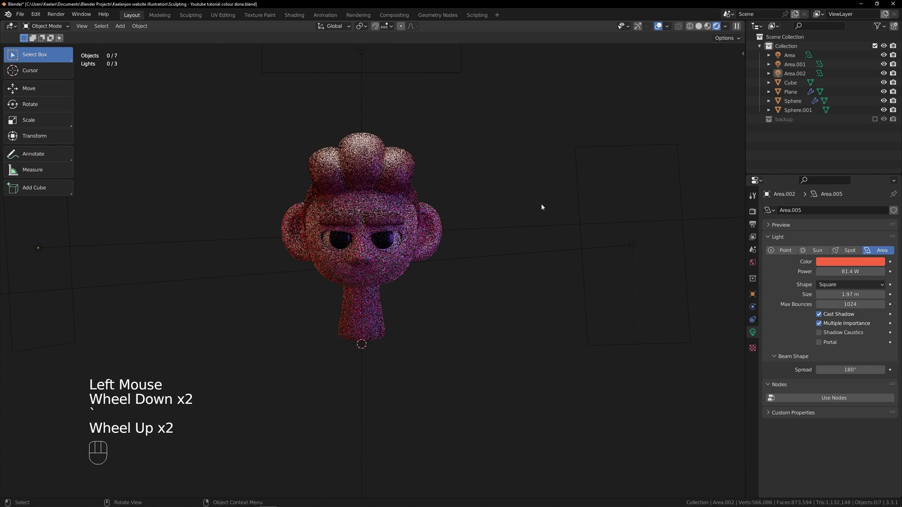
left_click(634, 244)
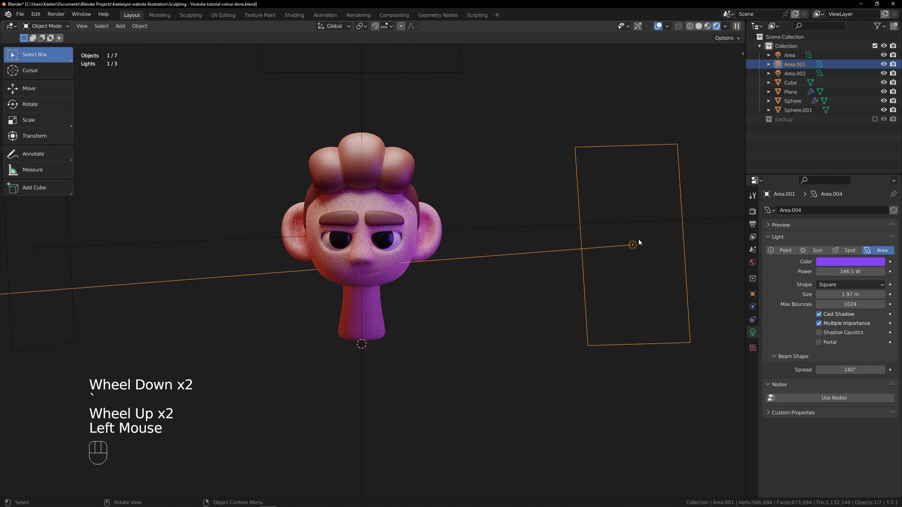
scroll(634, 244, "down", 1)
left_click(556, 416)
key("r")
left_click(649, 458)
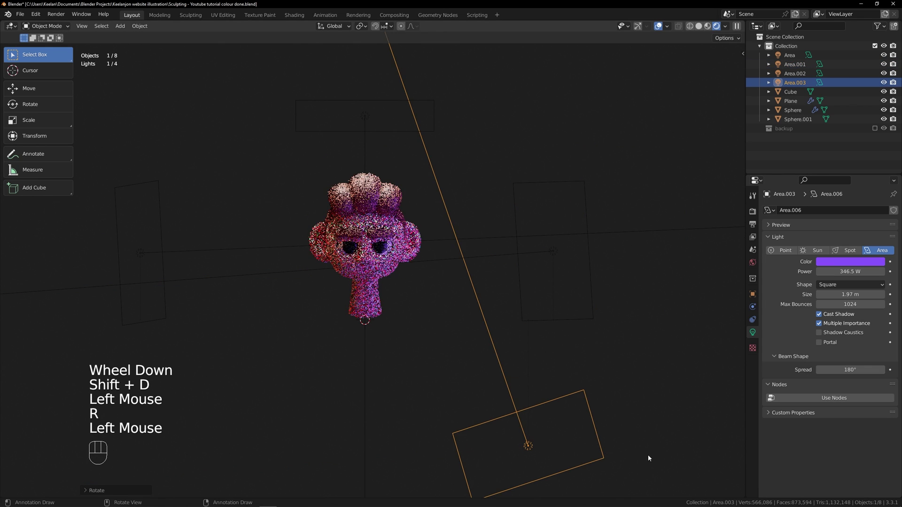
left_click(858, 262)
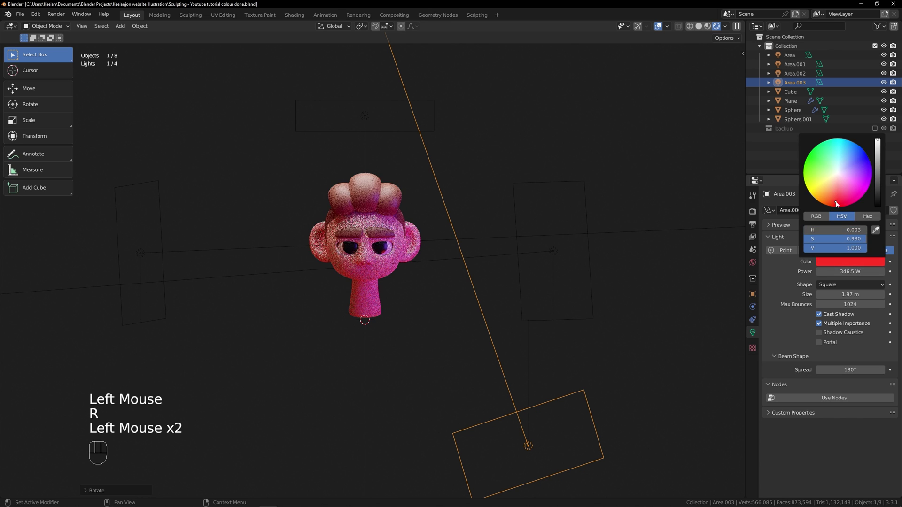
key("r")
left_click(550, 262)
Turn Area.001 salmon red, shifting it up and right and angling it toward the head.
left_click(552, 252)
left_click(848, 262)
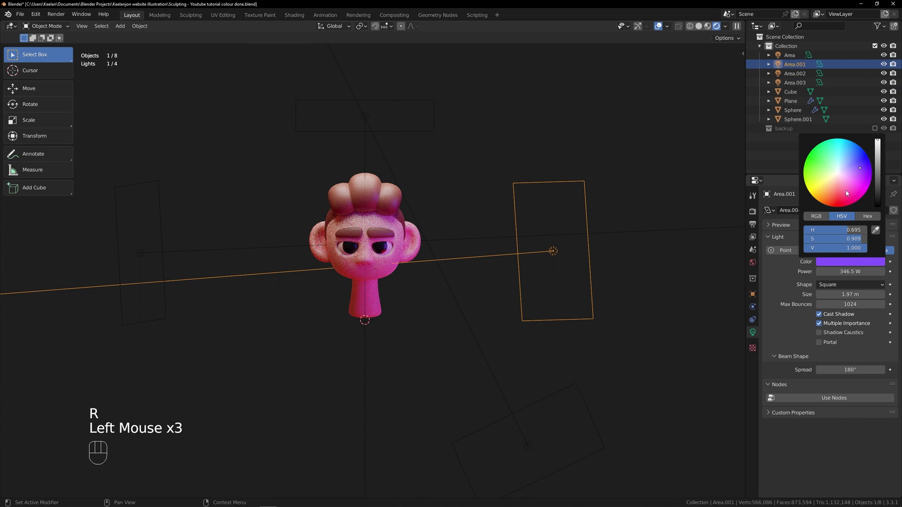
key("g")
left_click(630, 221)
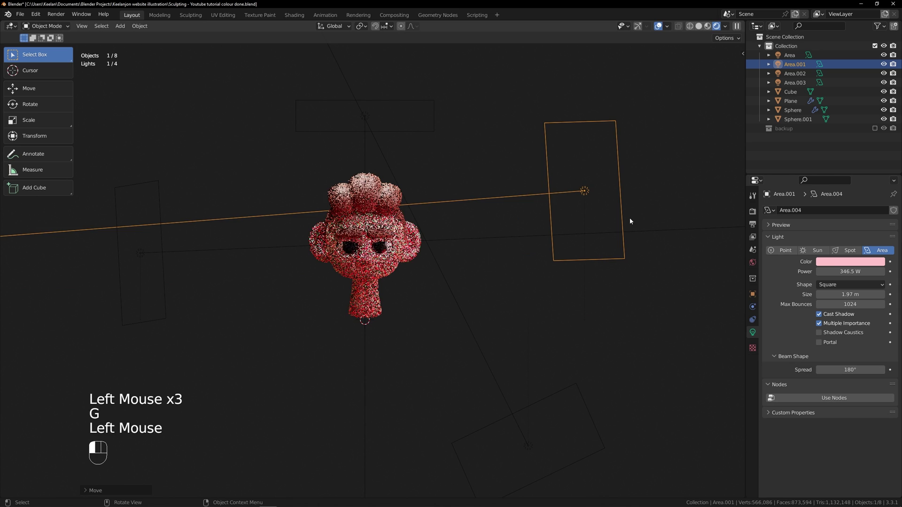
key("r")
left_click(634, 213)
left_click(848, 262)
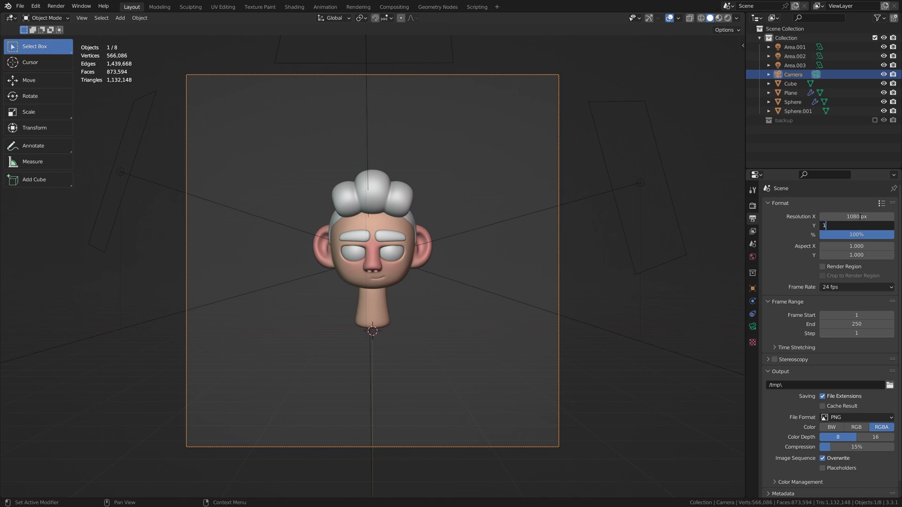
Set the render resolution height to 1350 for a 1080×1350 portrait frame.
type("350")
key("Return")
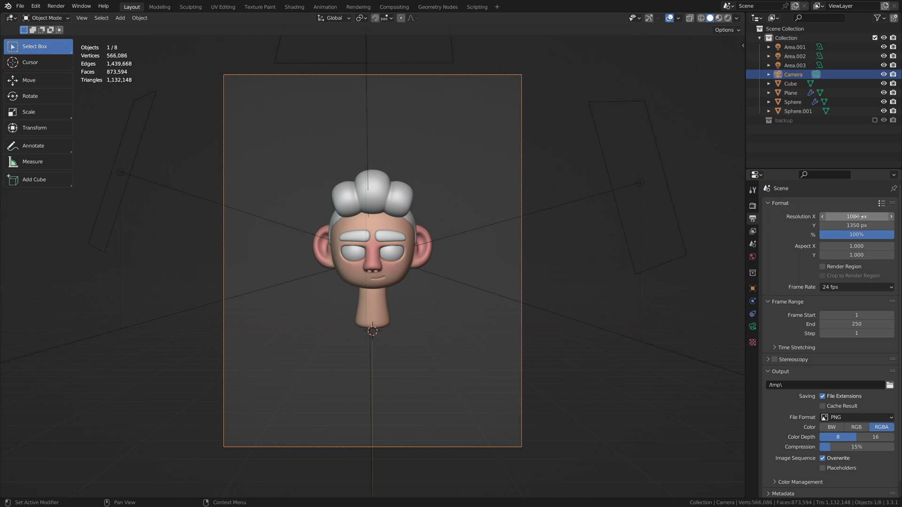
scroll(596, 291, "down", 1)
left_click(753, 288)
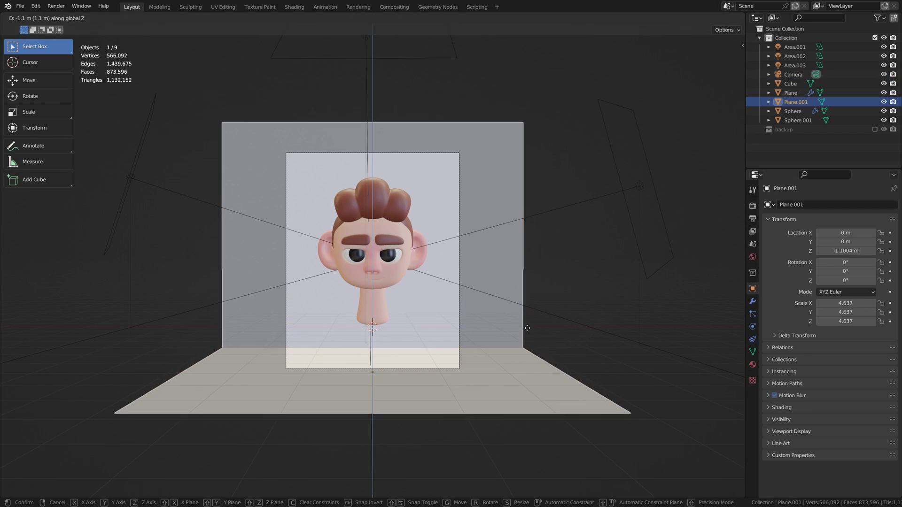
Scale the backdrop plane Plane.001 to 5.669 and lower it along Z under the head.
left_click(527, 328)
key("s")
left_click(628, 311)
key("g")
key("z")
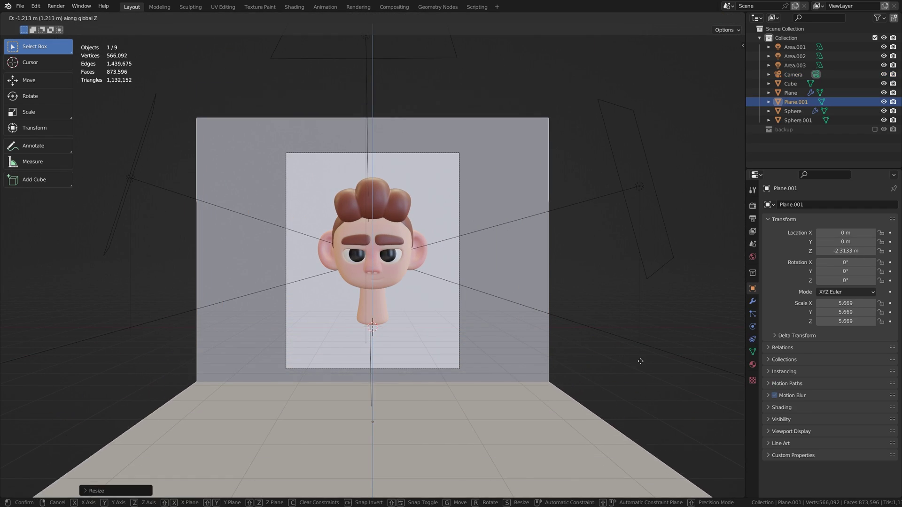
left_click(594, 261)
key("shift+a")
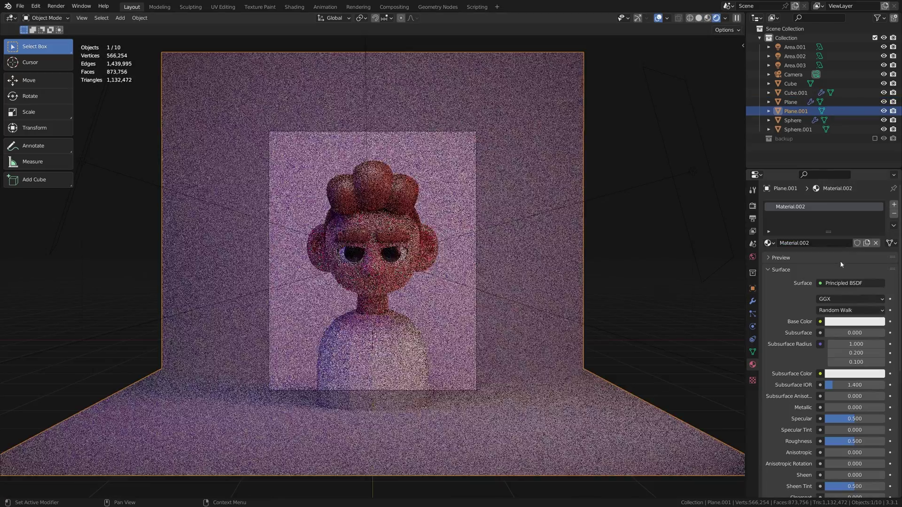
Nudge a colour-management curve point and darken Plane.001's base colour to near black.
left_click(840, 260)
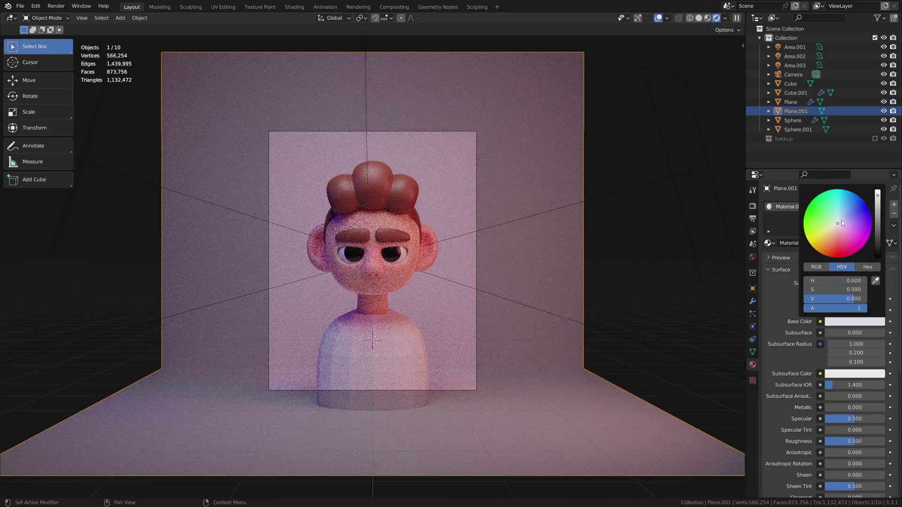
scroll(842, 221, "down", 5)
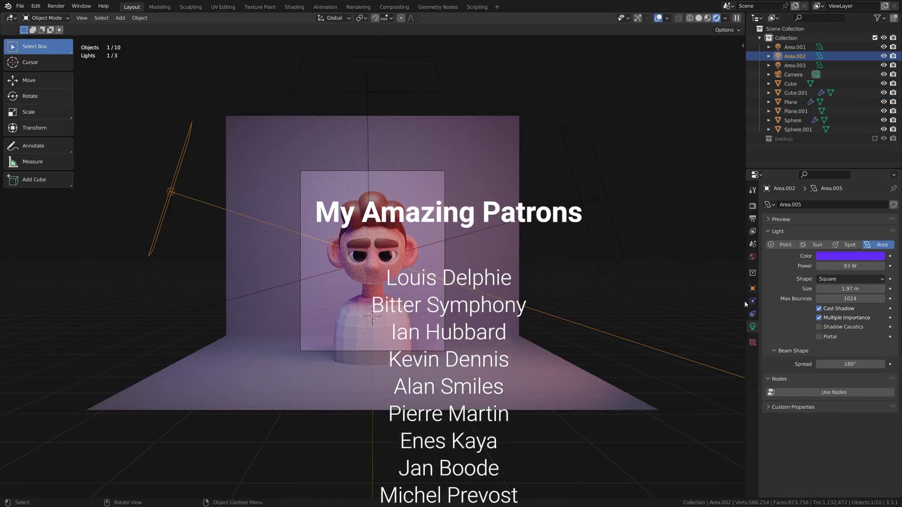
left_click(851, 256)
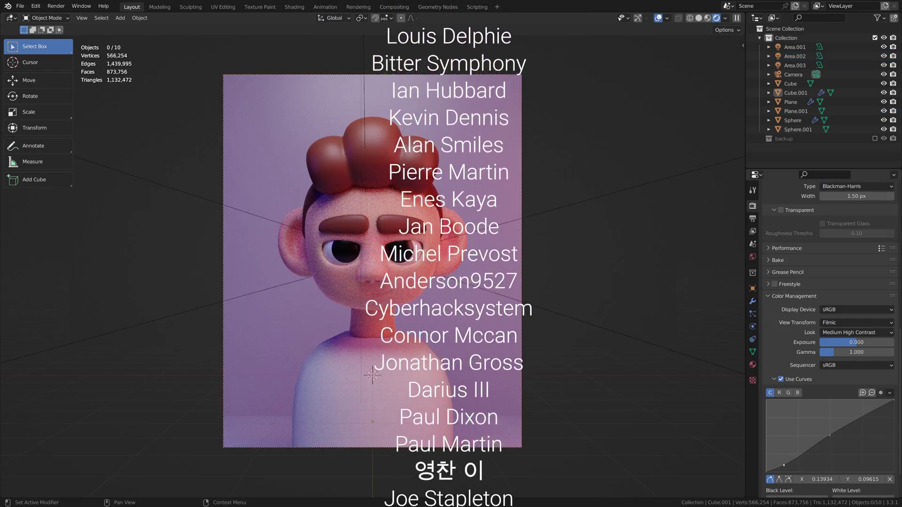
left_click_drag(785, 465, 785, 464)
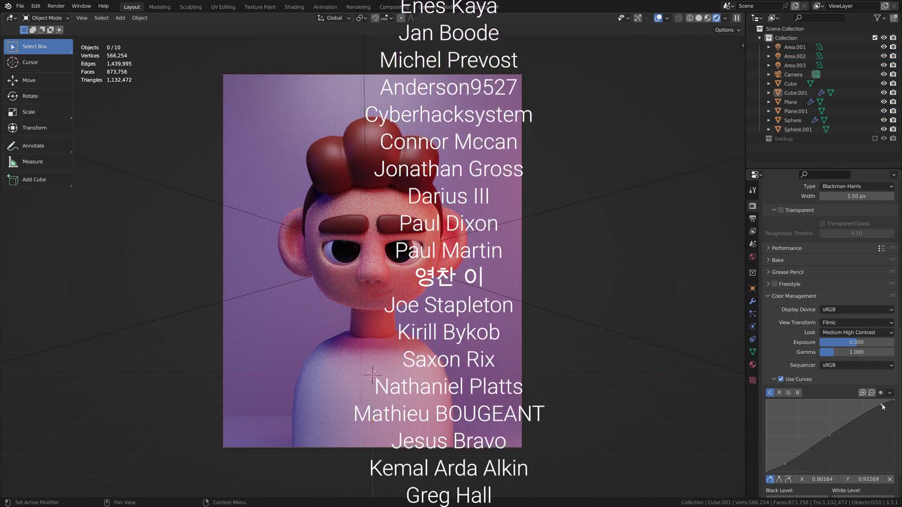
left_click(535, 264)
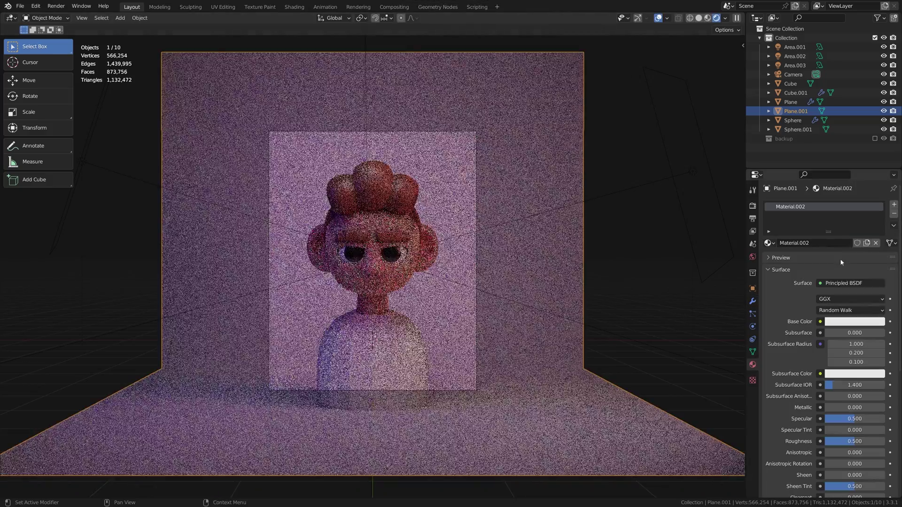
left_click(855, 321)
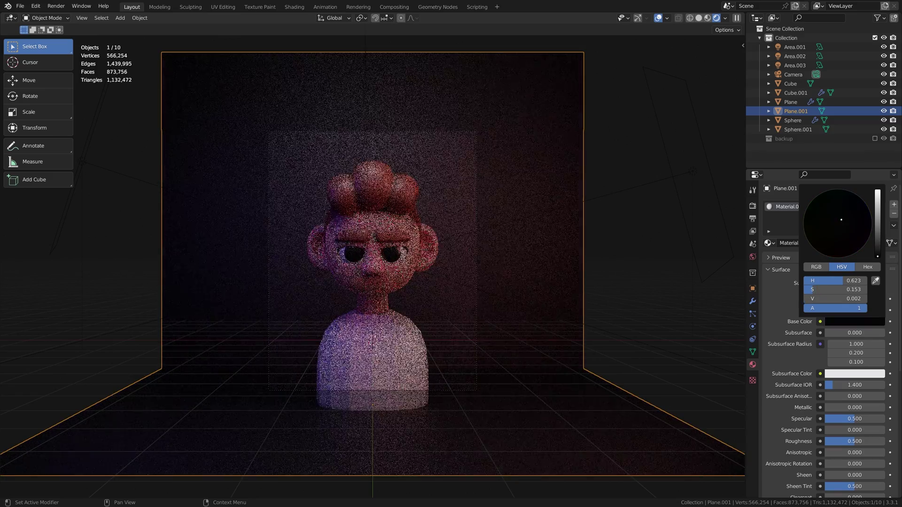